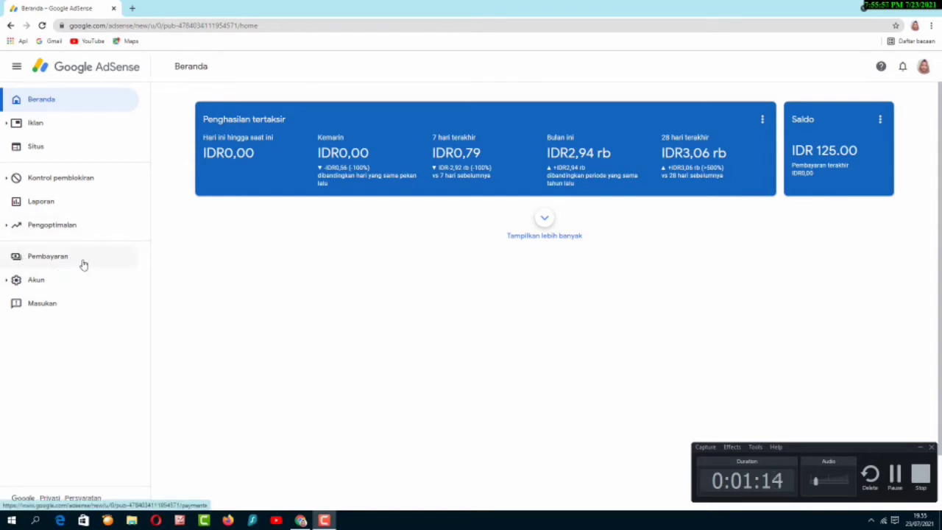
- Go from Pembayaran's payment settings to the Kelola info pajak page for US tax info
{"action": "left_click", "coordinate": [84, 265]}
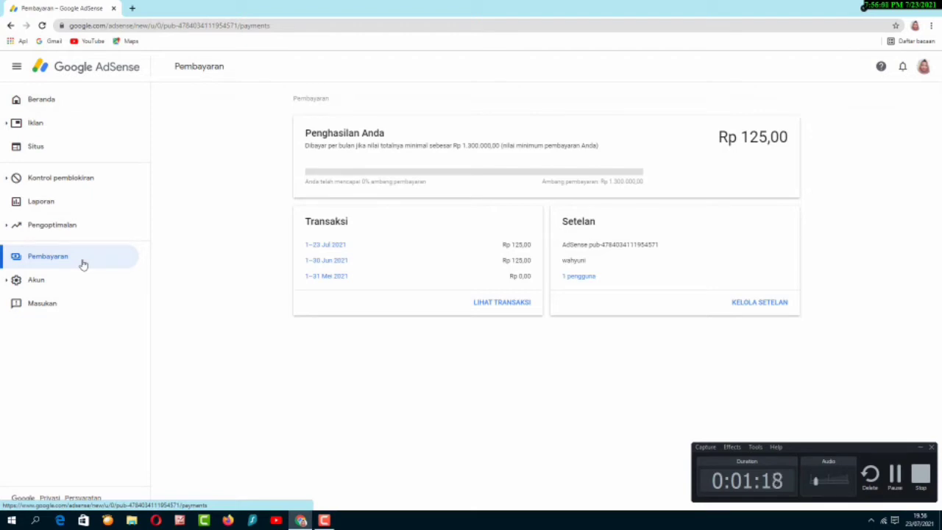
{"action": "left_click", "coordinate": [760, 304]}
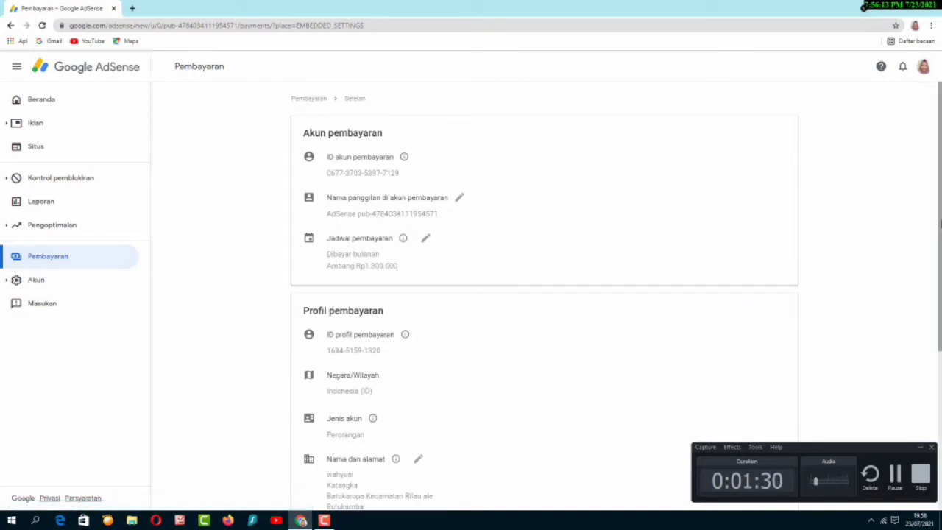
{"action": "left_click_drag", "start_coordinate": [940, 200], "coordinate": [939, 361]}
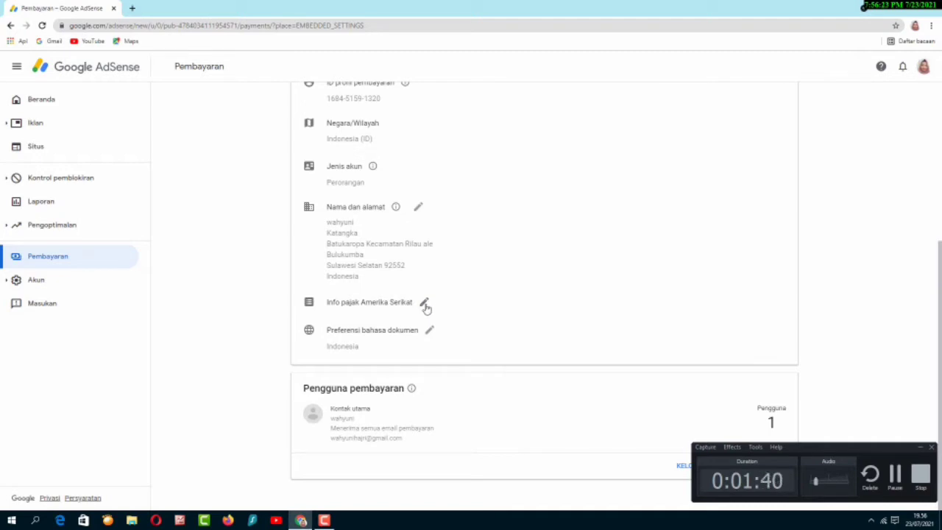
{"action": "left_click", "coordinate": [425, 304]}
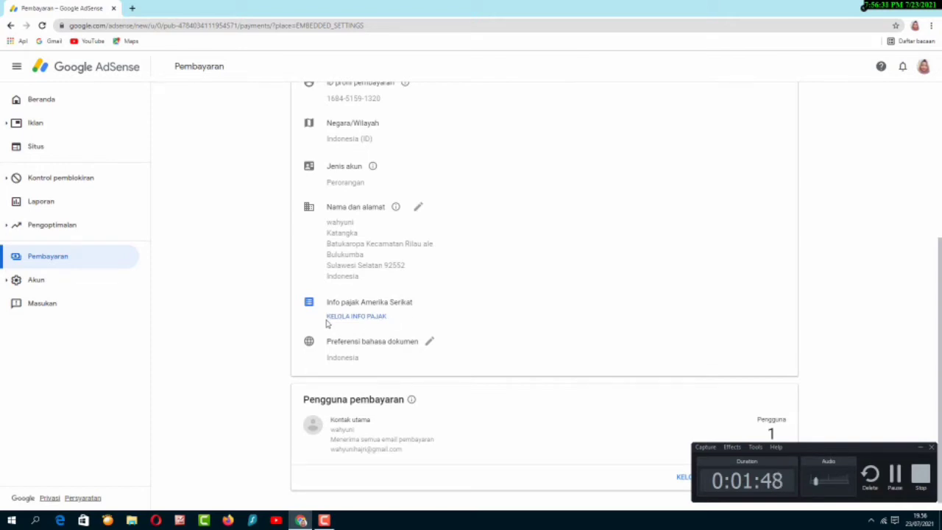
{"action": "left_click", "coordinate": [377, 319]}
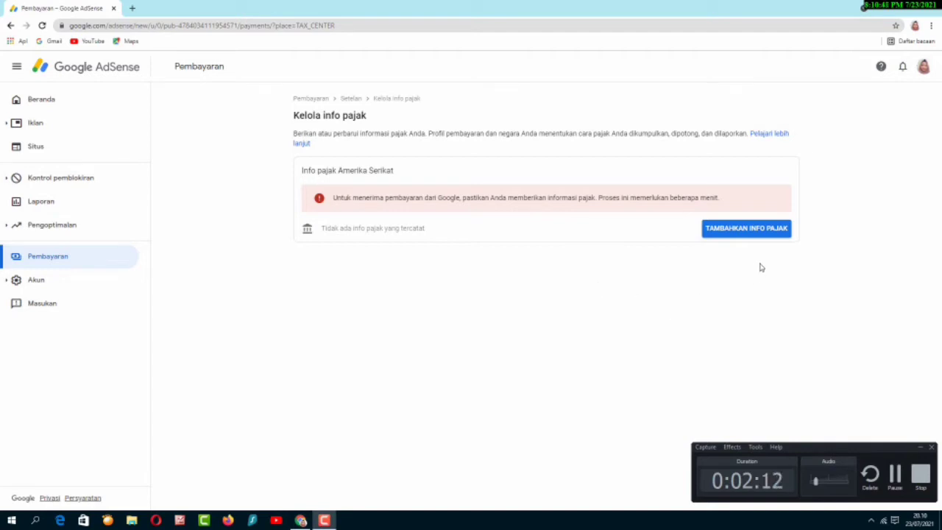
- Begin adding US tax info (Tambahkan Info Pajak) and re-verify with the account password
{"action": "left_click", "coordinate": [747, 229]}
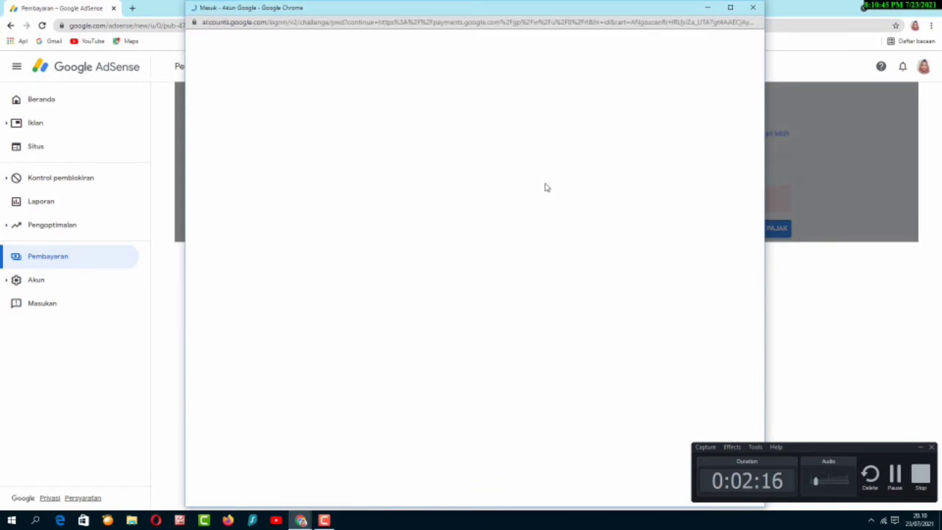
{"action": "left_click", "coordinate": [438, 274]}
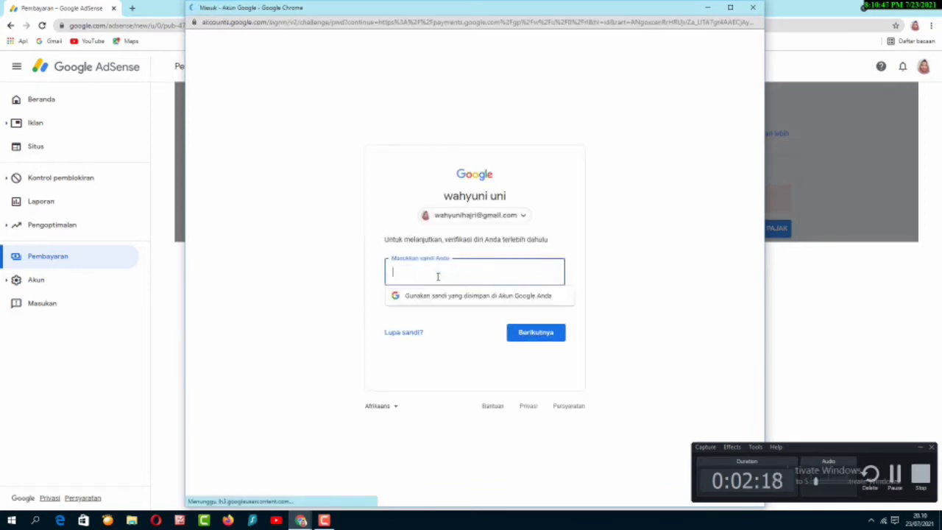
{"action": "type", "text": "••"}
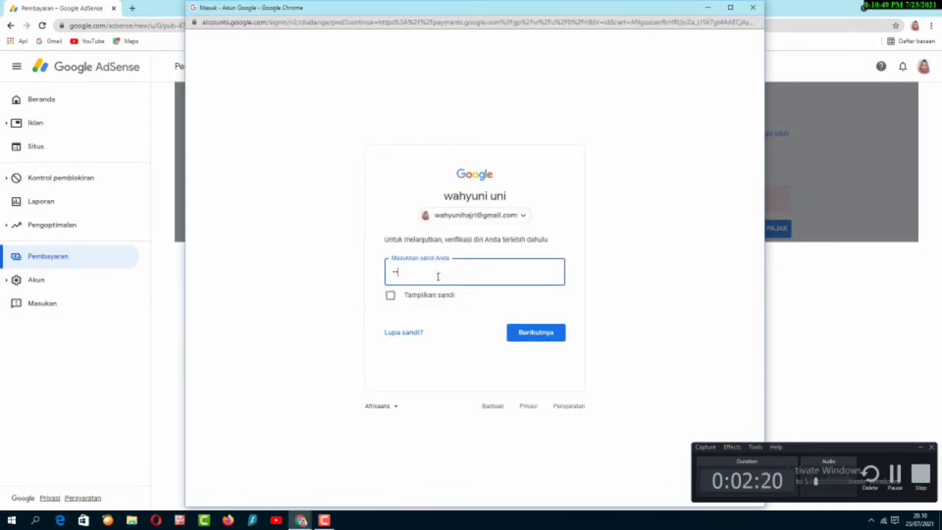
{"action": "type", "text": "••••••"}
{"action": "key", "text": "Return"}
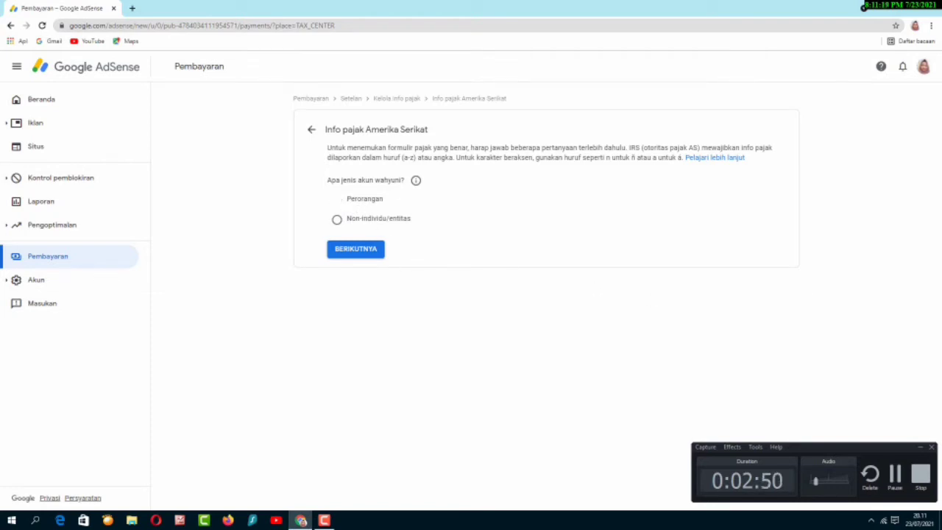
- Answer Perorangan and Tidak (not a US citizen), then start the W-8BEN form
{"action": "left_click", "coordinate": [337, 200]}
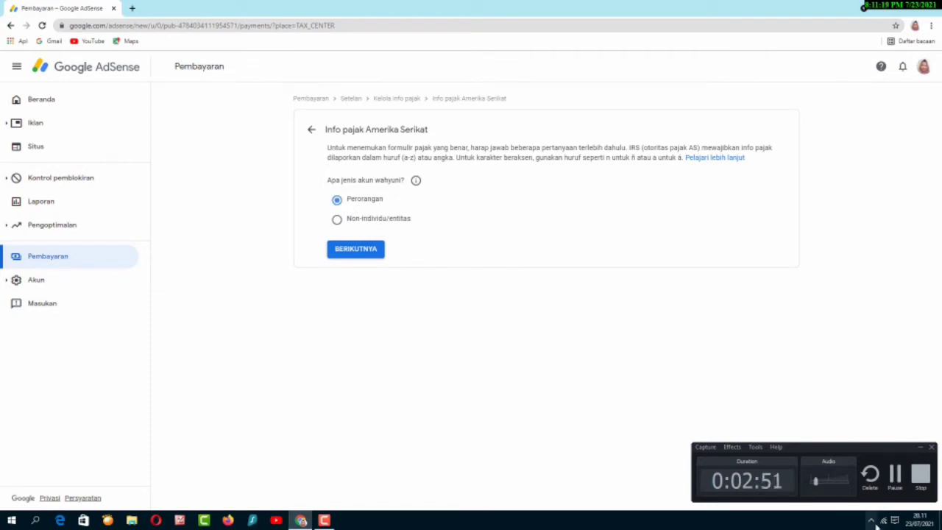
{"action": "left_click", "coordinate": [364, 251]}
{"action": "left_click", "coordinate": [358, 253]}
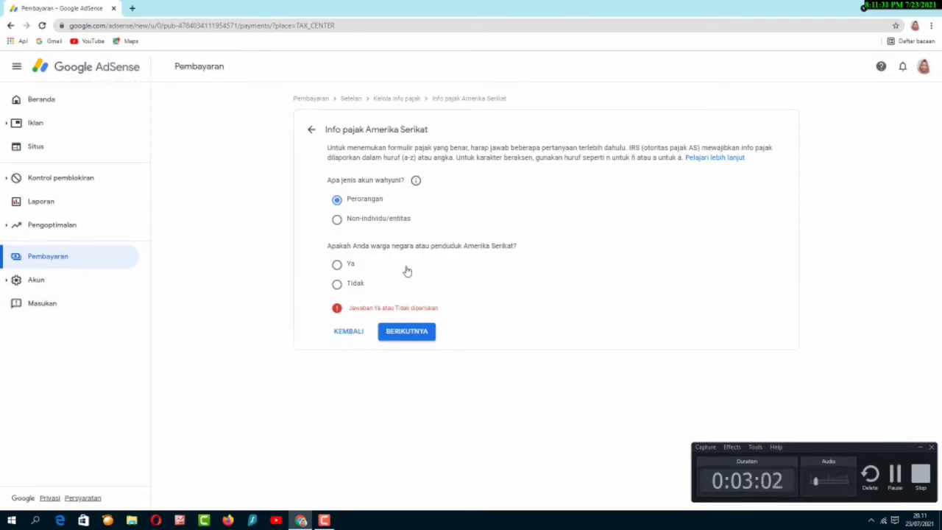
{"action": "left_click", "coordinate": [338, 284]}
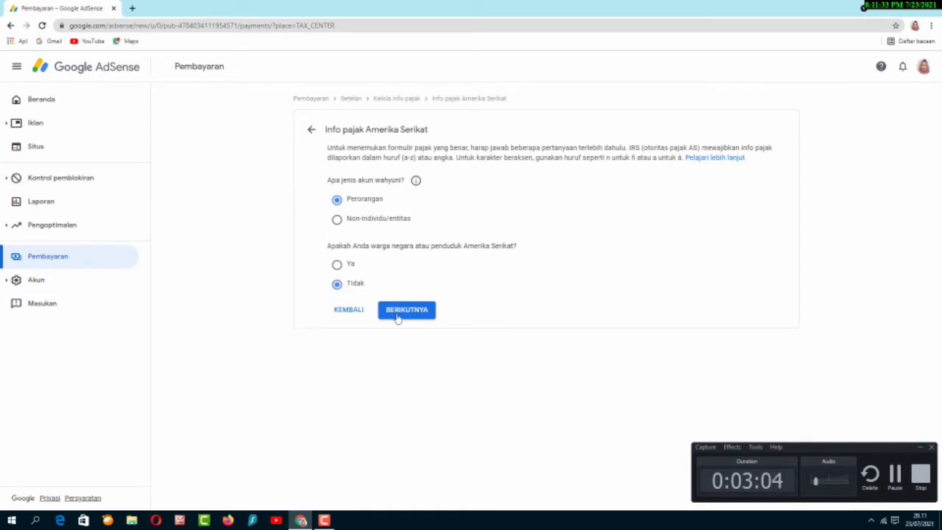
{"action": "left_click", "coordinate": [416, 313]}
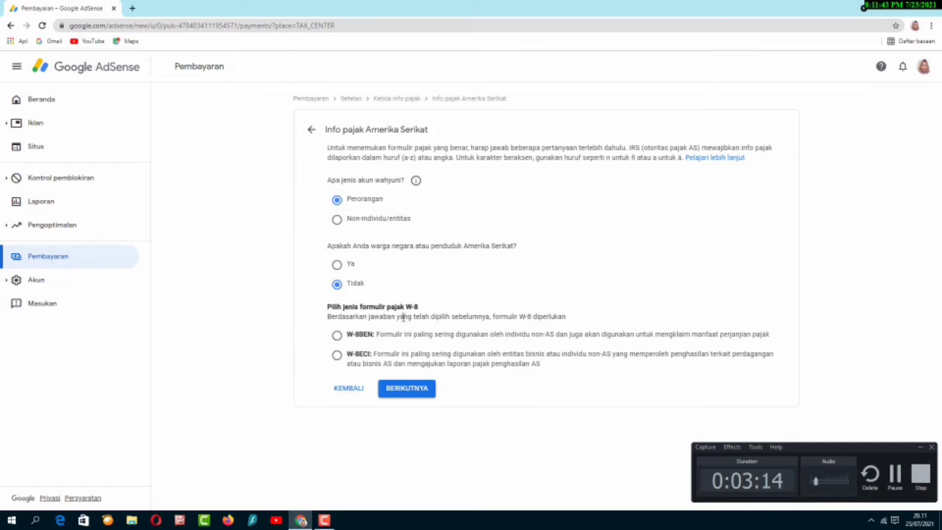
{"action": "left_click", "coordinate": [336, 335]}
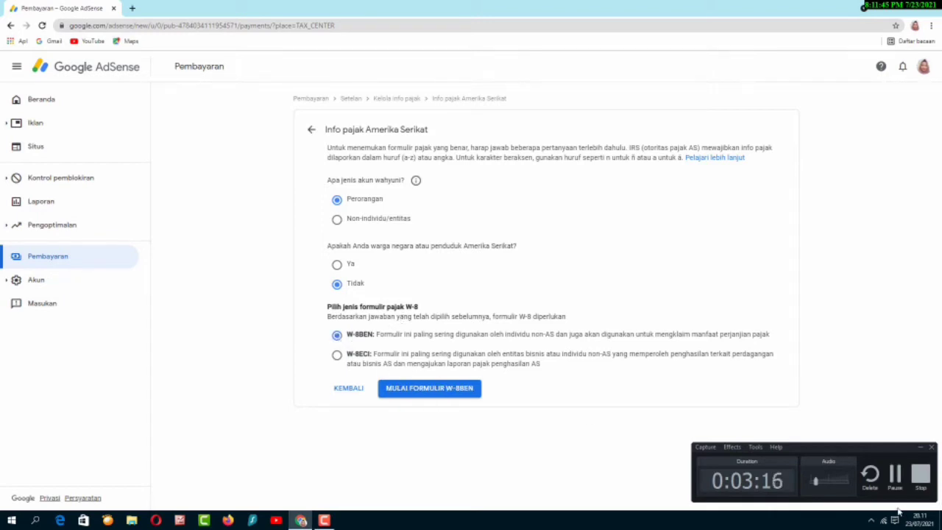
{"action": "left_click", "coordinate": [456, 392]}
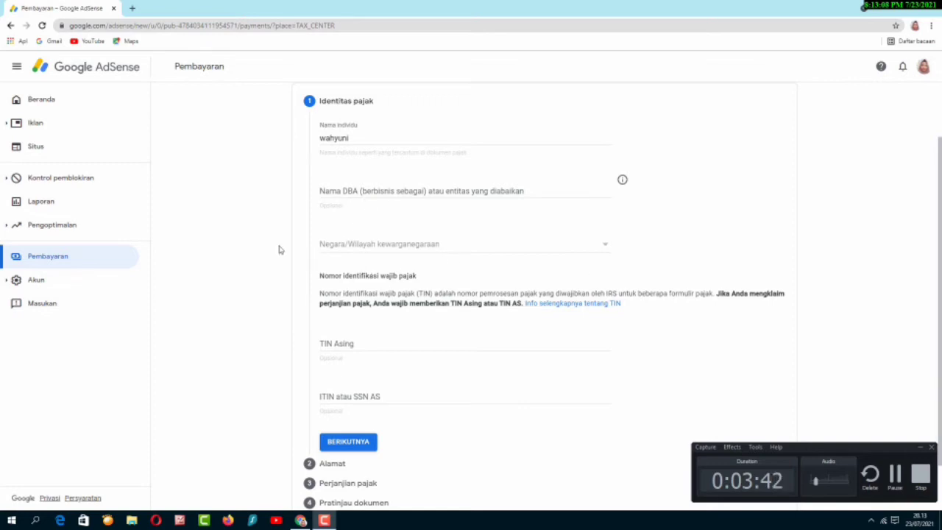
- Set the citizenship country to Indonesia
{"action": "left_click", "coordinate": [610, 251]}
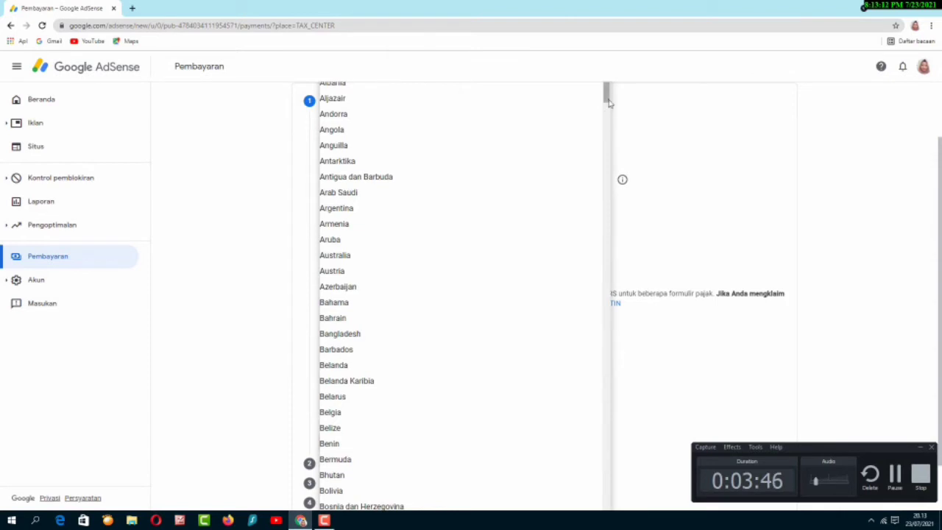
{"action": "scroll", "coordinate": [609, 123], "scroll_direction": "down", "scroll_amount": 2}
{"action": "left_click_drag", "start_coordinate": [609, 123], "coordinate": [609, 231]}
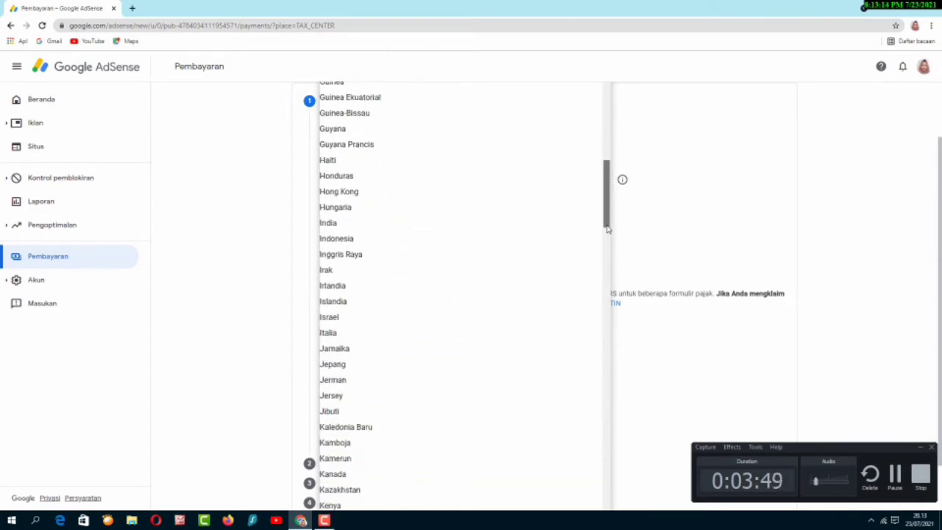
{"action": "left_click", "coordinate": [376, 235]}
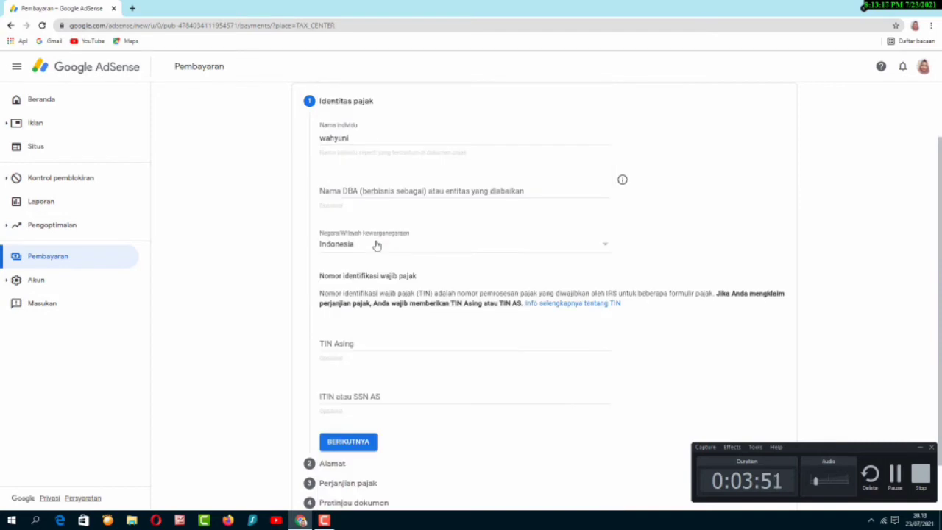
- Enter the foreign tax identification number in TIN Asing and save the identity step
{"action": "left_click", "coordinate": [360, 343]}
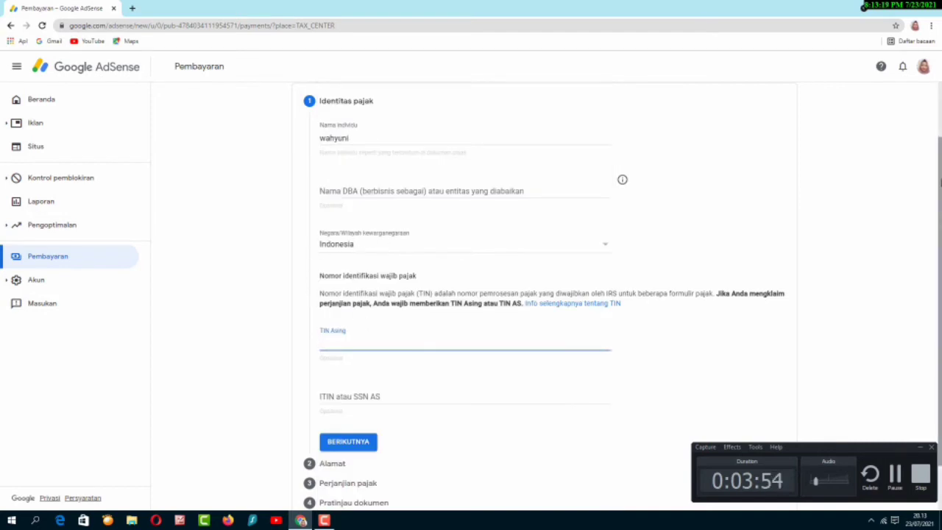
{"action": "left_click_drag", "start_coordinate": [941, 189], "coordinate": [940, 234]}
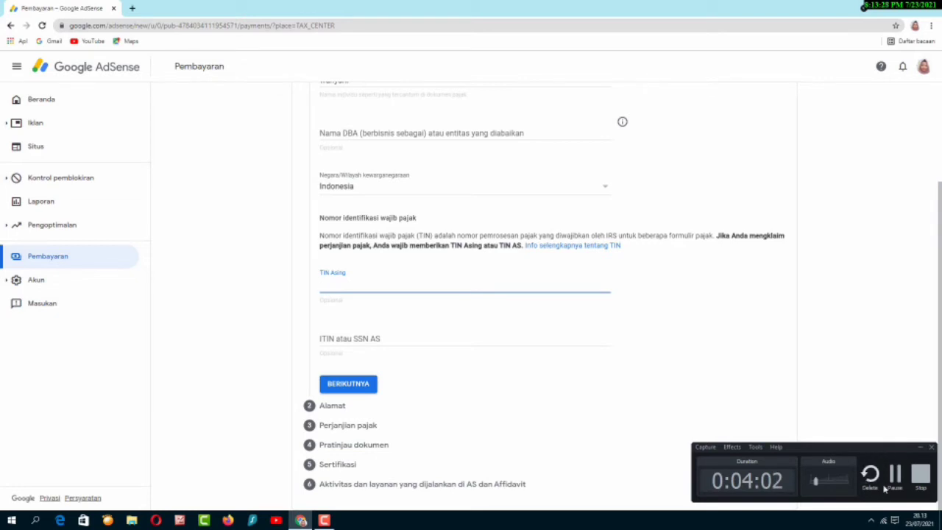
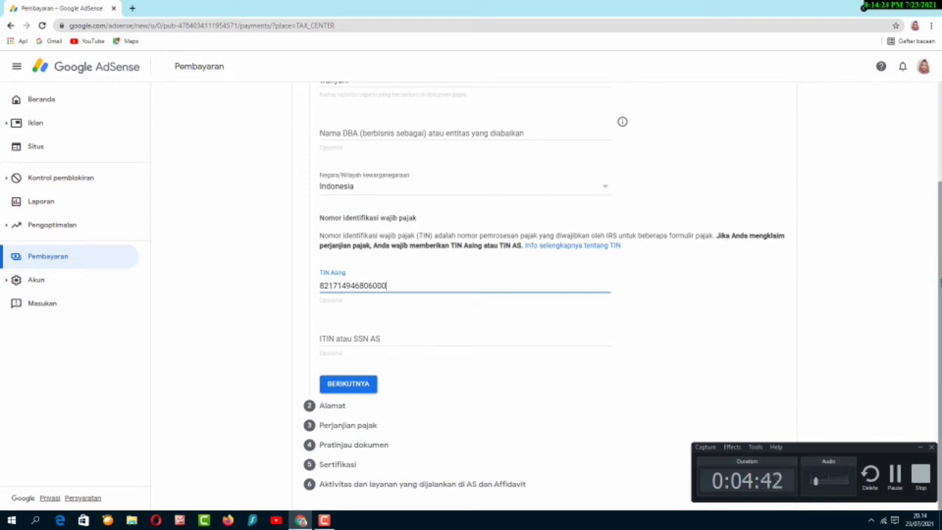
{"action": "left_click", "coordinate": [343, 386]}
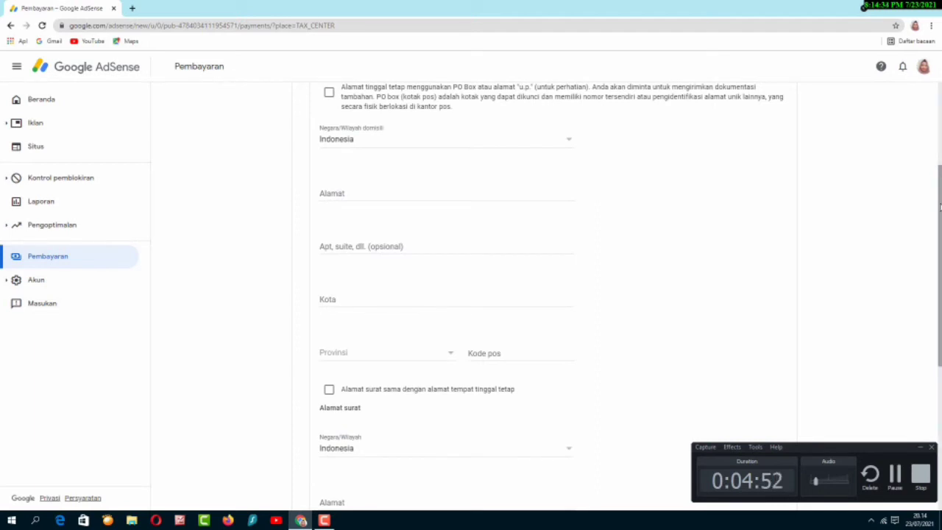
- Enter the permanent street address in the Alamat field
{"action": "left_click_drag", "start_coordinate": [940, 223], "coordinate": [940, 146]}
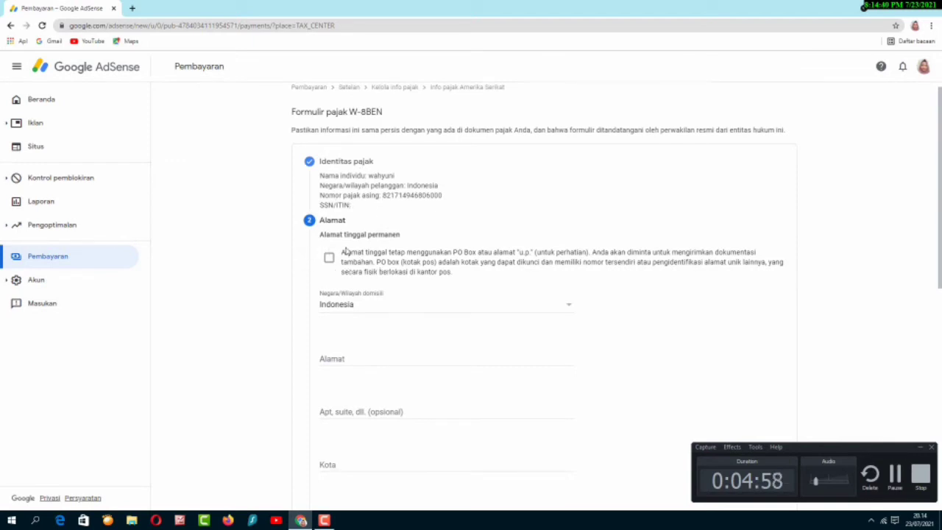
{"action": "scroll", "coordinate": [434, 299], "scroll_direction": "down", "scroll_amount": 2}
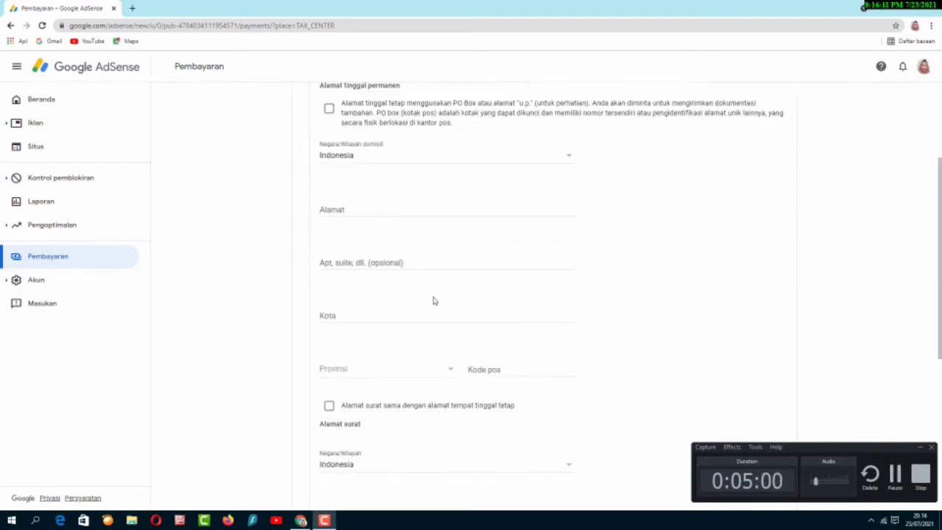
{"action": "left_click", "coordinate": [352, 211]}
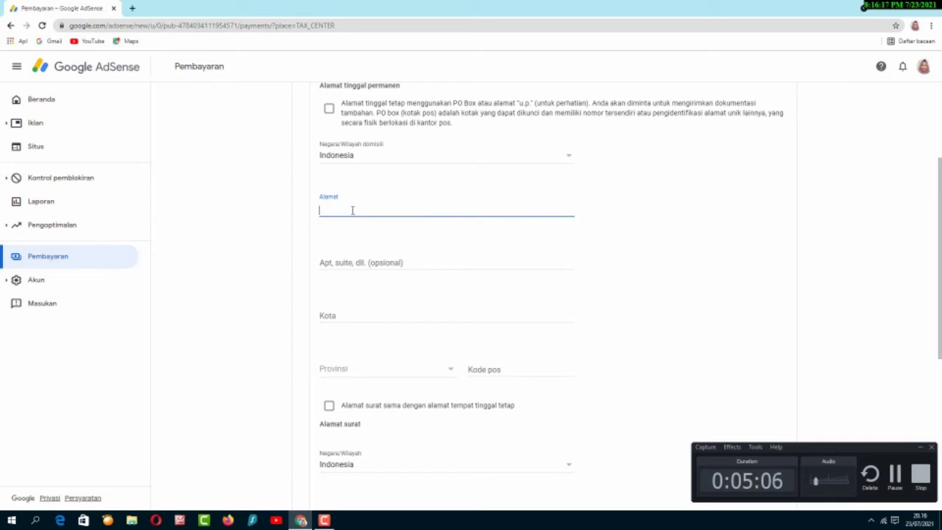
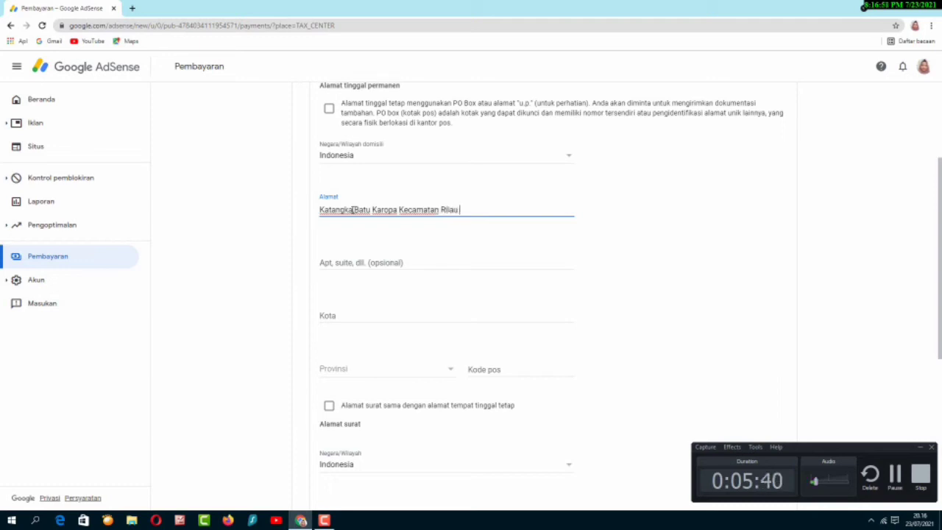
- Fill in the city in Kota and choose the province from the Provinsi list
{"action": "left_click", "coordinate": [352, 317]}
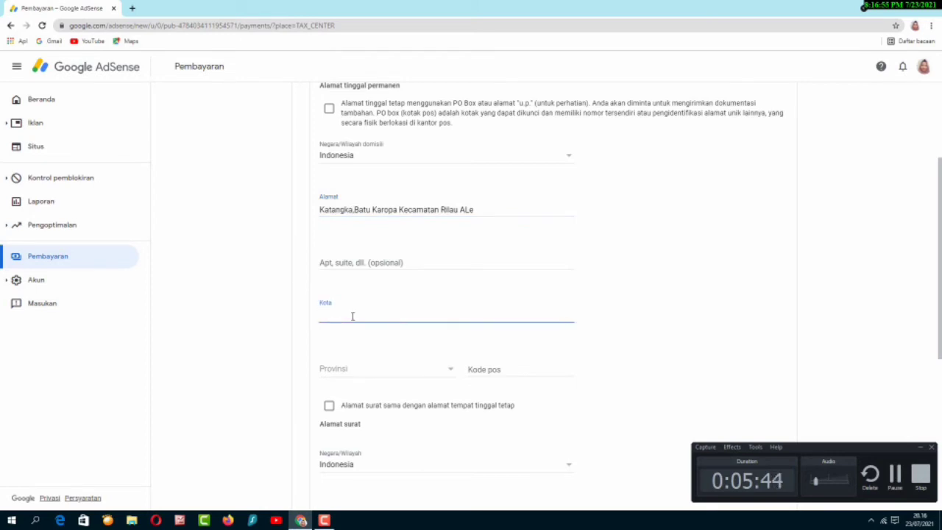
{"action": "type", "text": "Bulukumba"}
{"action": "left_click", "coordinate": [391, 370]}
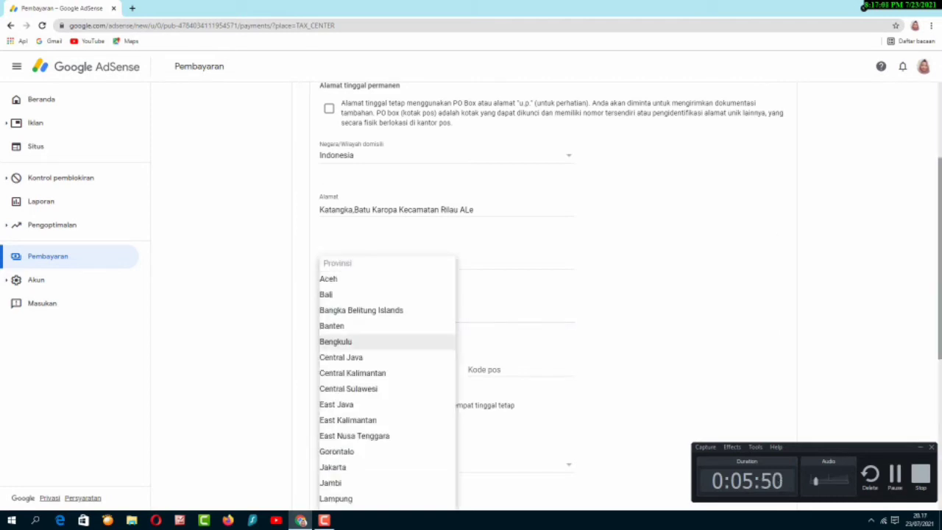
{"action": "left_click_drag", "start_coordinate": [940, 223], "coordinate": [940, 317]}
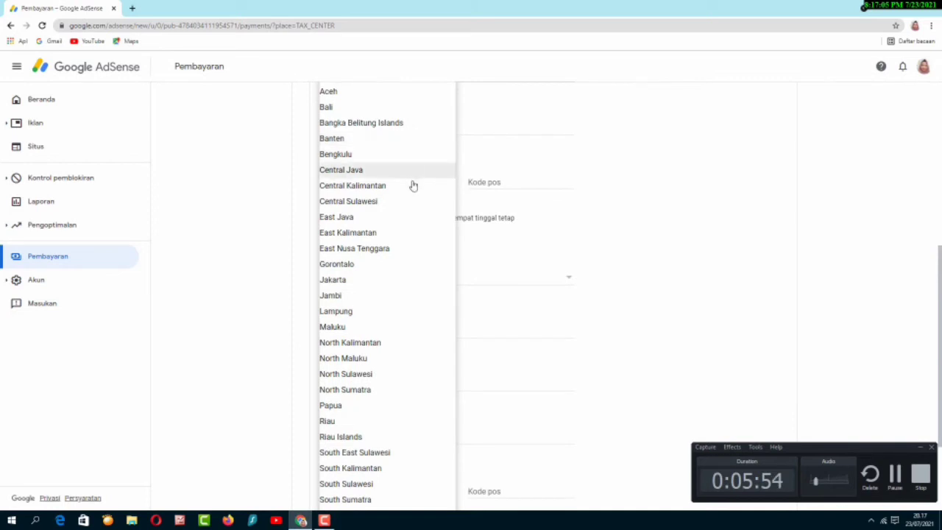
{"action": "left_click", "coordinate": [385, 375]}
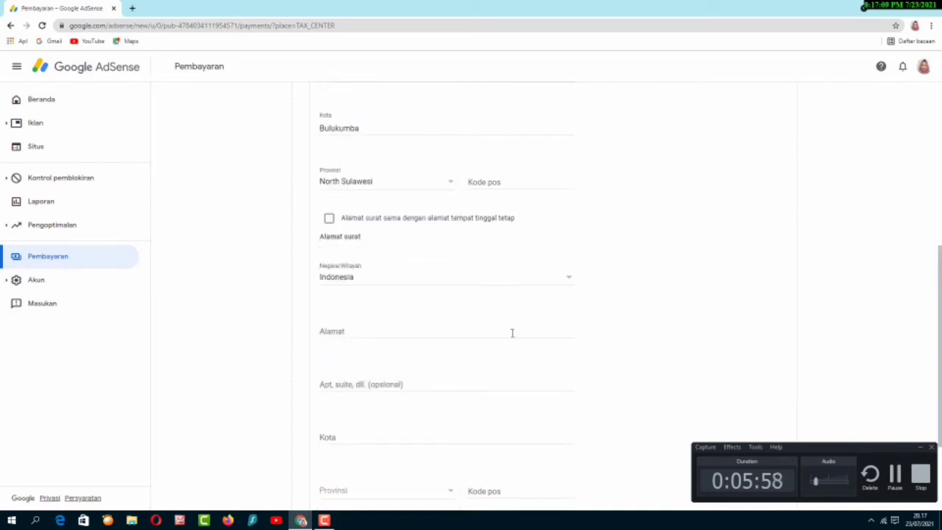
{"action": "left_click_drag", "start_coordinate": [940, 267], "coordinate": [940, 333]}
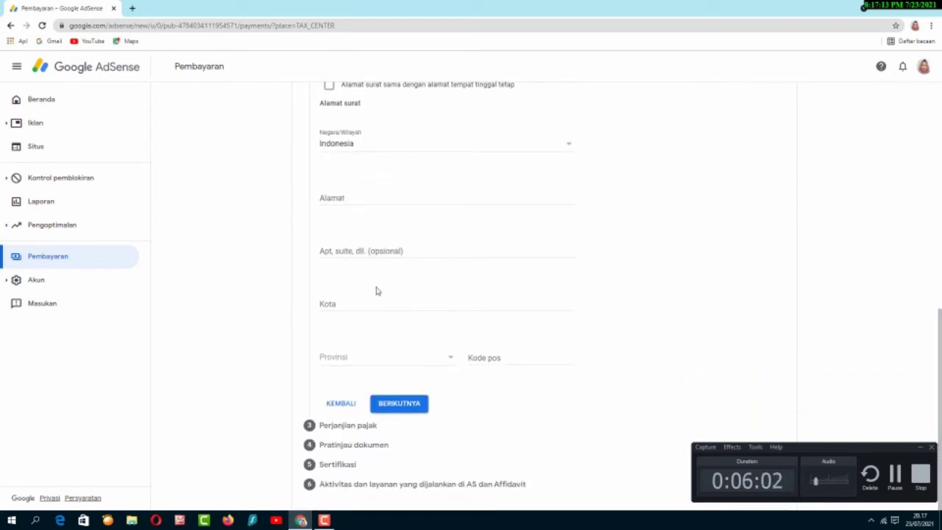
{"action": "left_click", "coordinate": [377, 303]}
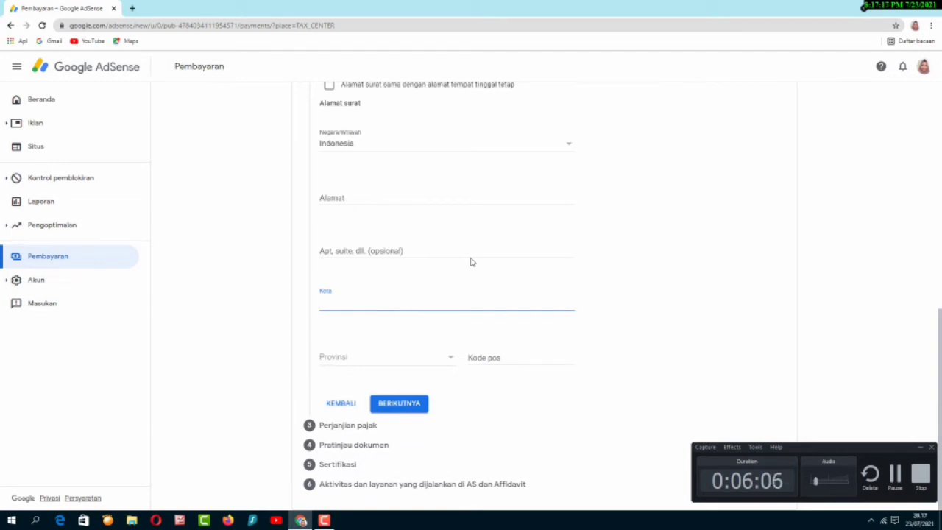
{"action": "scroll", "coordinate": [470, 261], "scroll_direction": "up", "scroll_amount": 10}
{"action": "scroll", "coordinate": [929, 246], "scroll_direction": "down", "scroll_amount": 4}
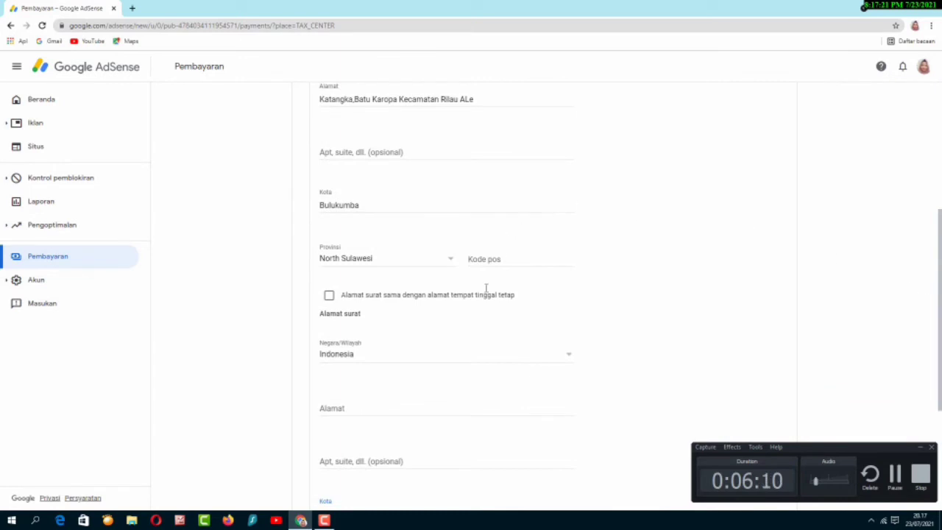
- Enter the postal code, make the mailing address the same, and submit the address
{"action": "left_click", "coordinate": [506, 262]}
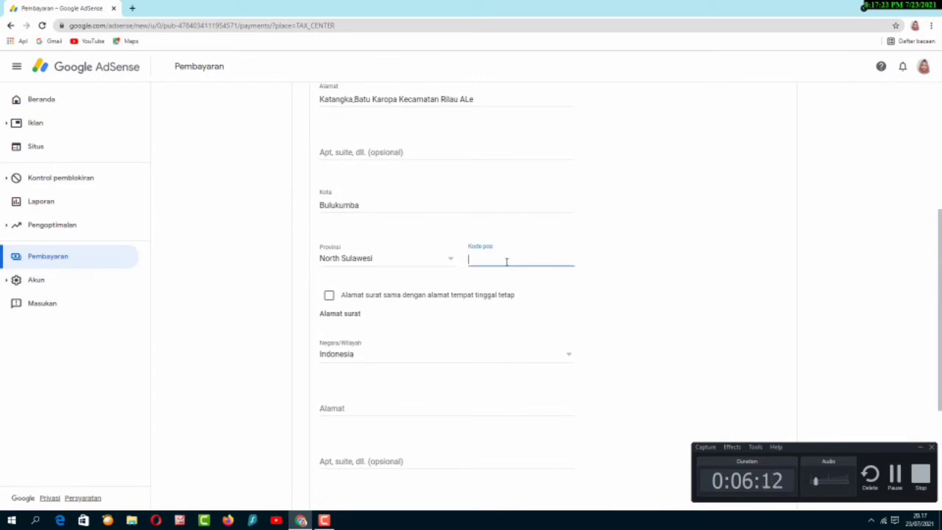
{"action": "type", "text": "92552"}
{"action": "mouse_move", "coordinate": [941, 359]}
{"action": "left_mouse_down"}
{"action": "mouse_move", "coordinate": [935, 274]}
{"action": "mouse_move", "coordinate": [940, 367]}
{"action": "left_mouse_up"}
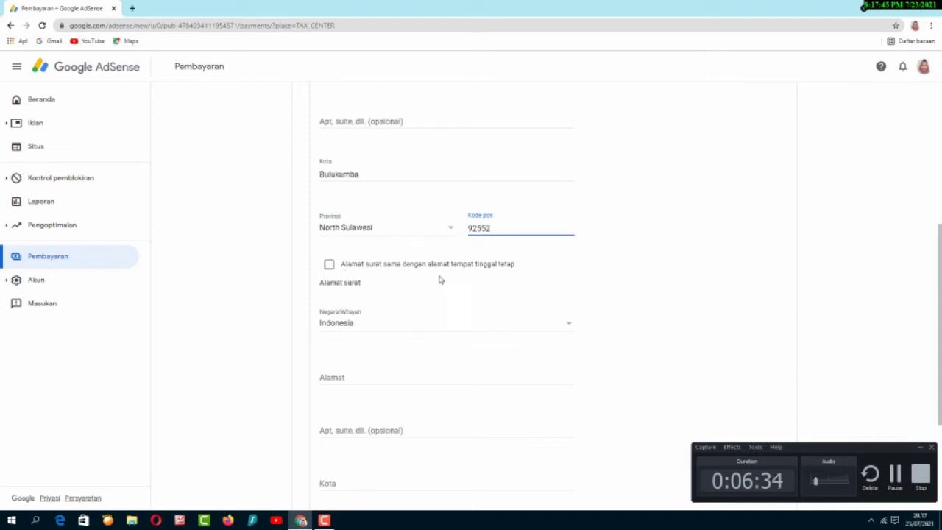
{"action": "left_click", "coordinate": [329, 266]}
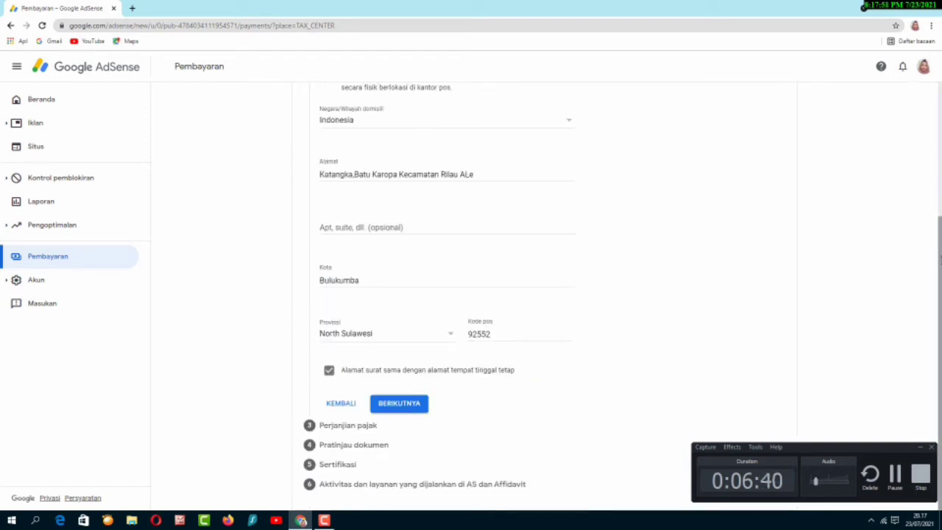
{"action": "left_click", "coordinate": [412, 406]}
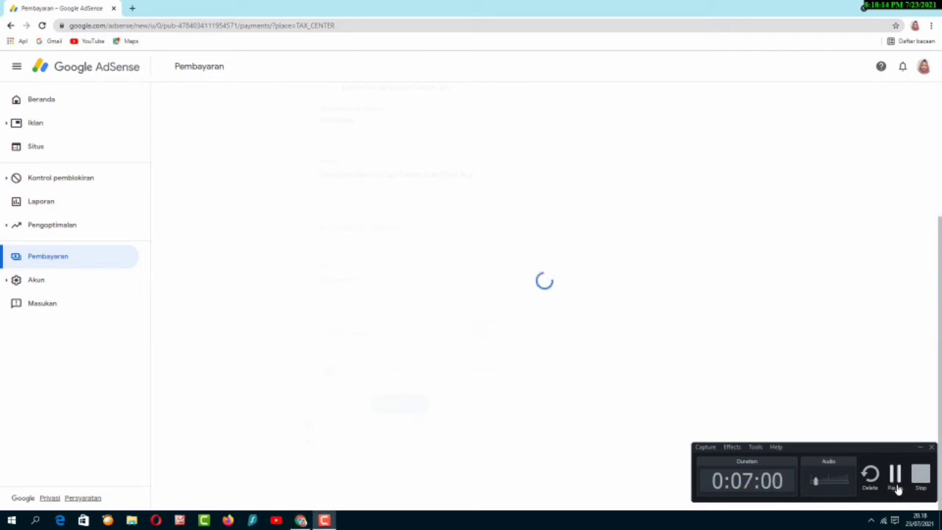
- Claim the reduced treaty rate (Ya) as a resident of treaty country Indonesia
{"action": "left_click", "coordinate": [897, 488]}
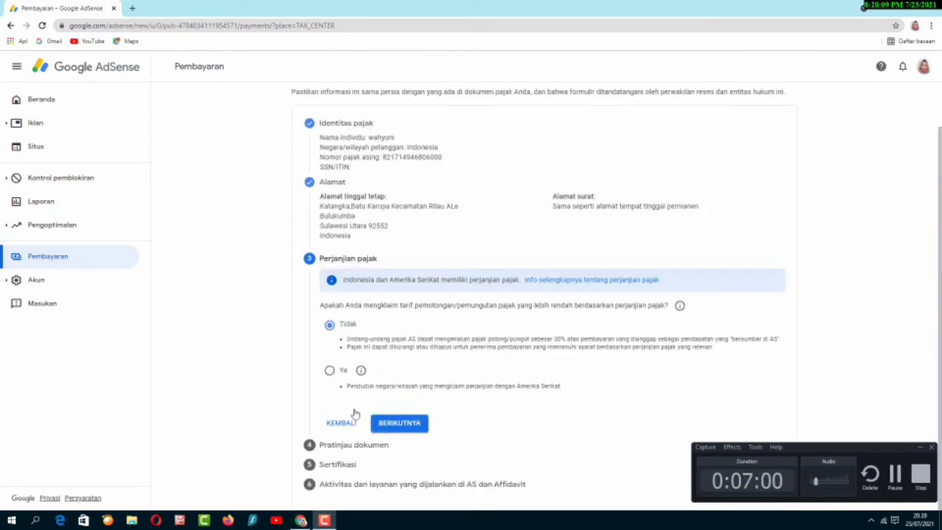
{"action": "left_click", "coordinate": [331, 371]}
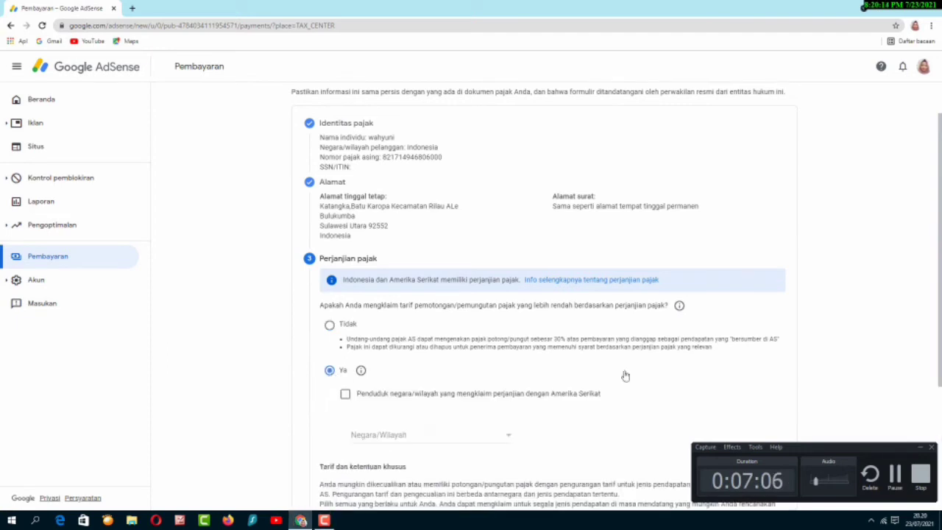
{"action": "scroll", "coordinate": [496, 330], "scroll_direction": "down", "scroll_amount": 2}
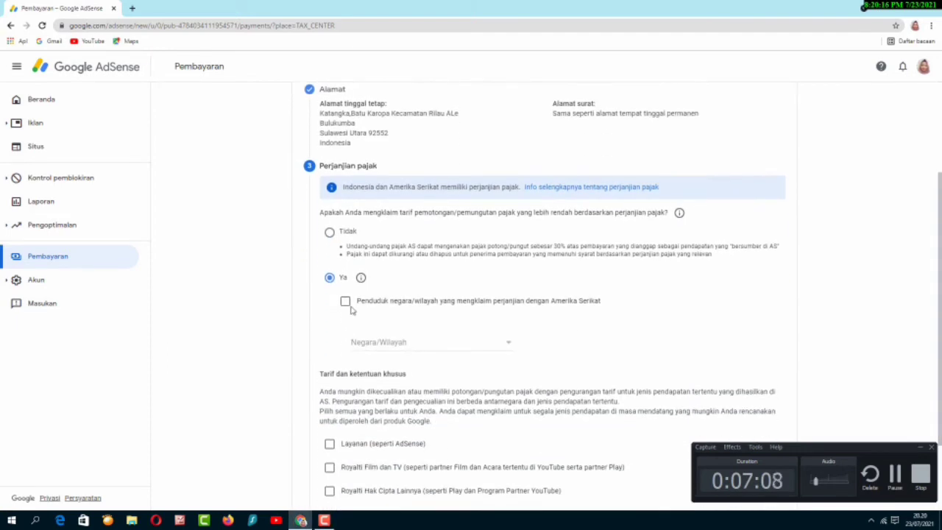
{"action": "left_click", "coordinate": [346, 302]}
{"action": "left_click", "coordinate": [508, 344]}
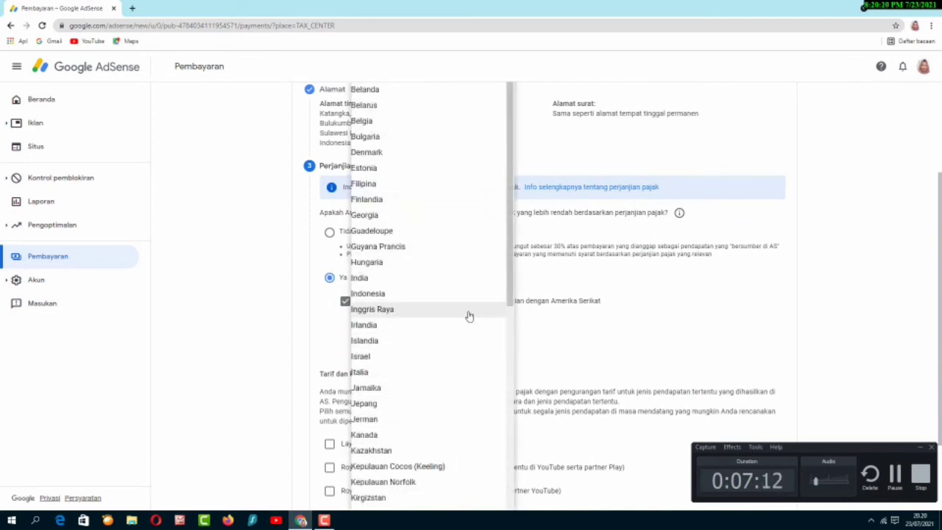
{"action": "left_click", "coordinate": [425, 296]}
{"action": "left_click_drag", "start_coordinate": [941, 281], "coordinate": [940, 325]}
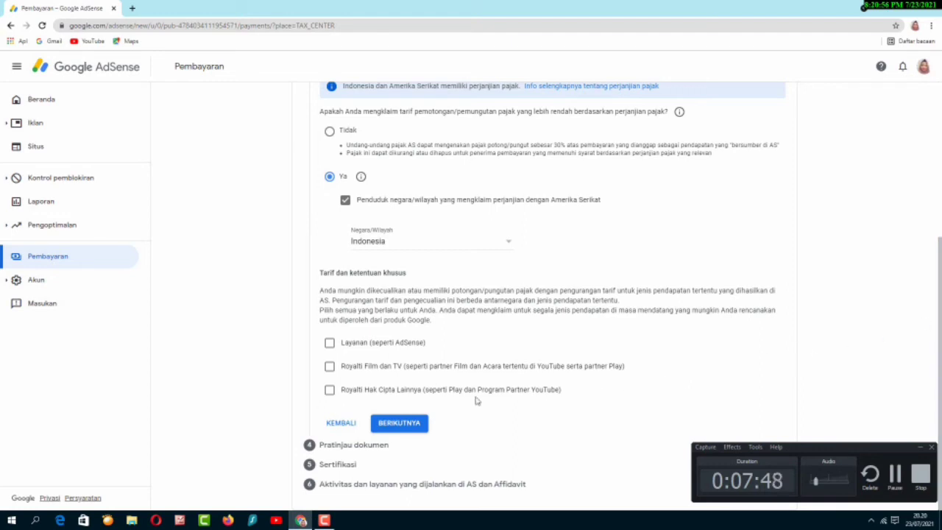
- Claim a 0% rate for services income under Pasal 8 ayat 1, confirming eligibility
{"action": "left_click", "coordinate": [329, 343]}
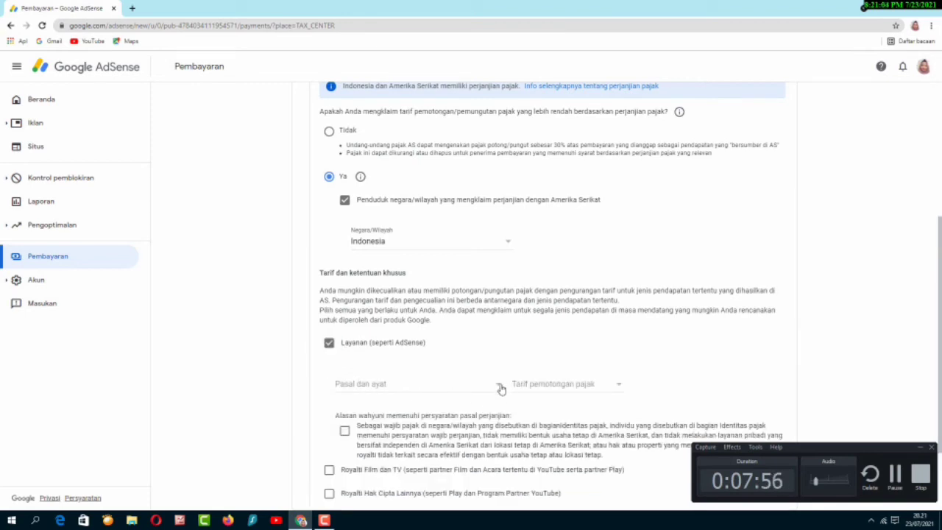
{"action": "left_click", "coordinate": [500, 388]}
{"action": "left_click", "coordinate": [448, 401]}
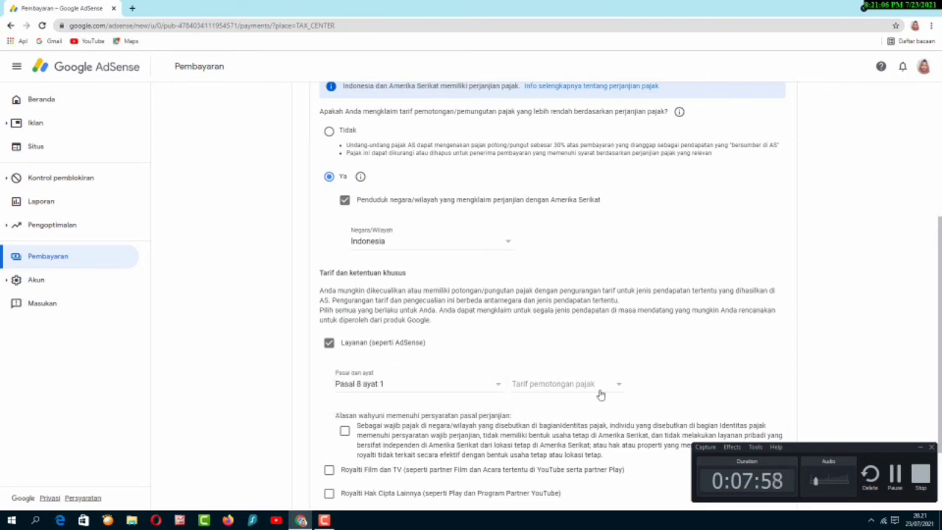
{"action": "left_click", "coordinate": [602, 393]}
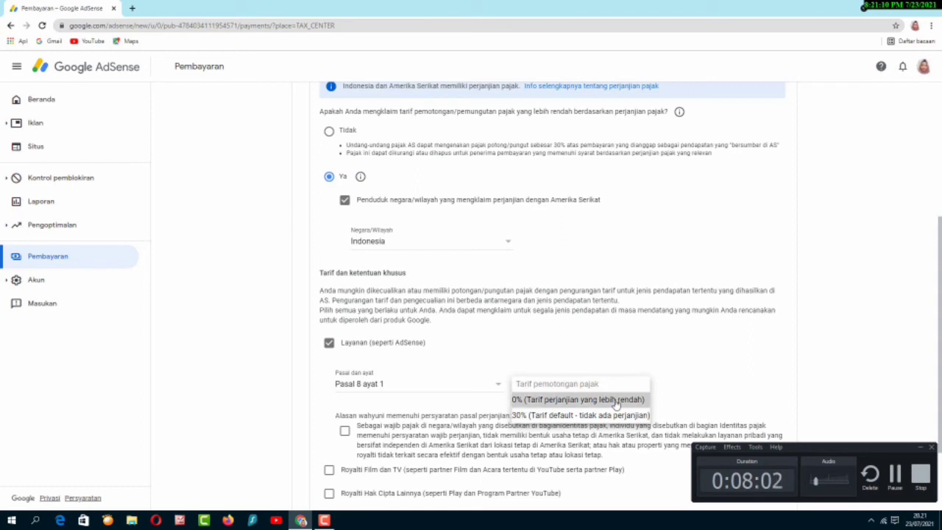
{"action": "left_click", "coordinate": [615, 402]}
{"action": "scroll", "coordinate": [413, 361], "scroll_direction": "down", "scroll_amount": 2}
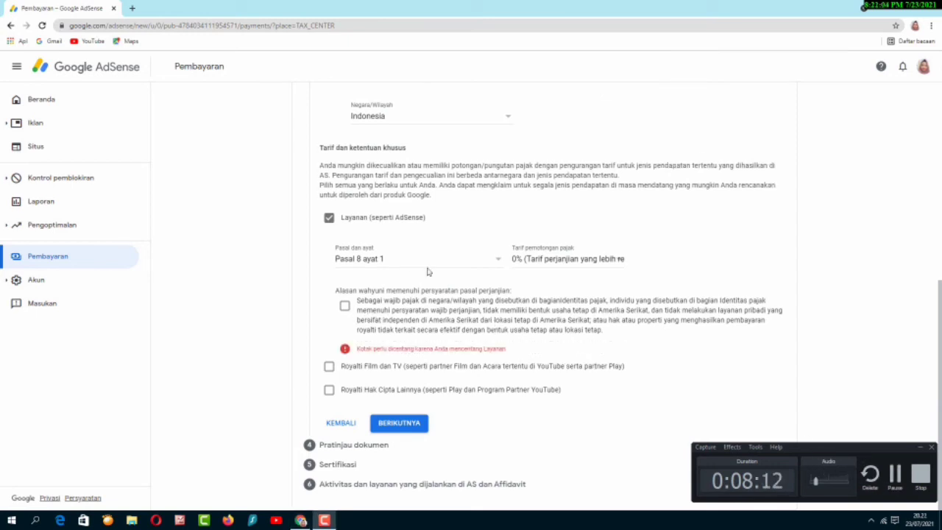
{"action": "left_click", "coordinate": [346, 306]}
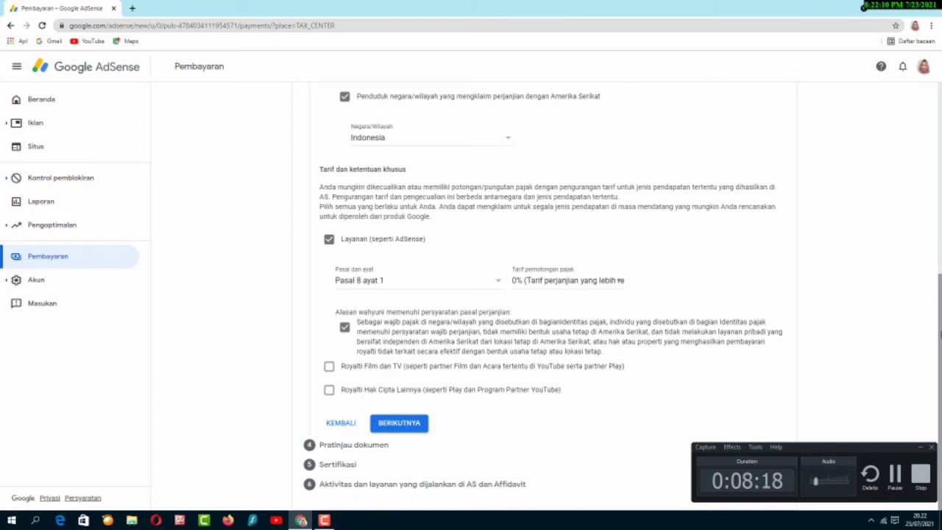
- Claim a 10% rate for film and TV royalties under Pasal 13 ayat 2
{"action": "left_click", "coordinate": [329, 366]}
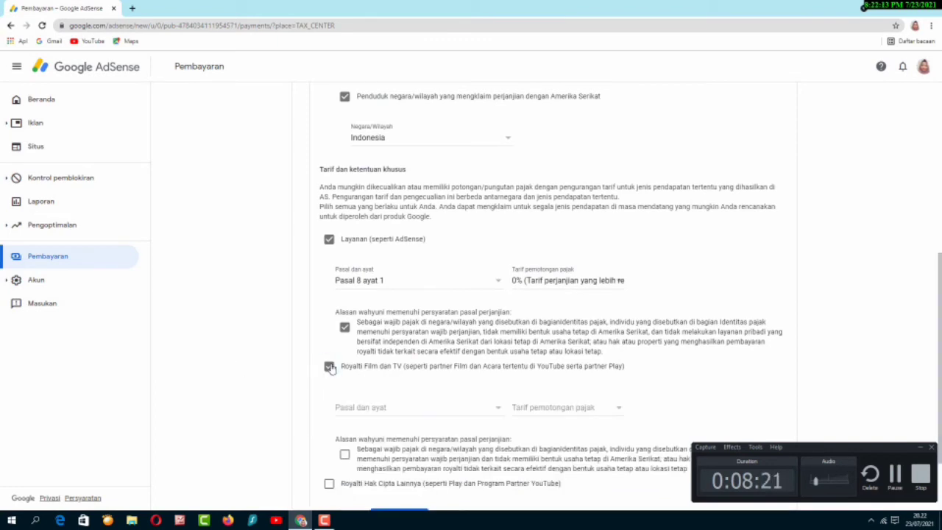
{"action": "left_click", "coordinate": [501, 411]}
{"action": "left_click", "coordinate": [474, 430]}
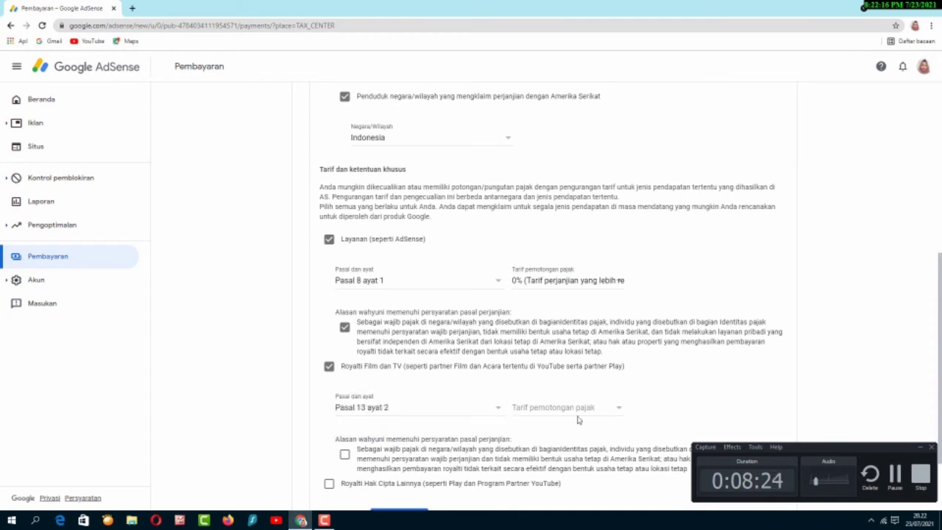
{"action": "left_click", "coordinate": [582, 416]}
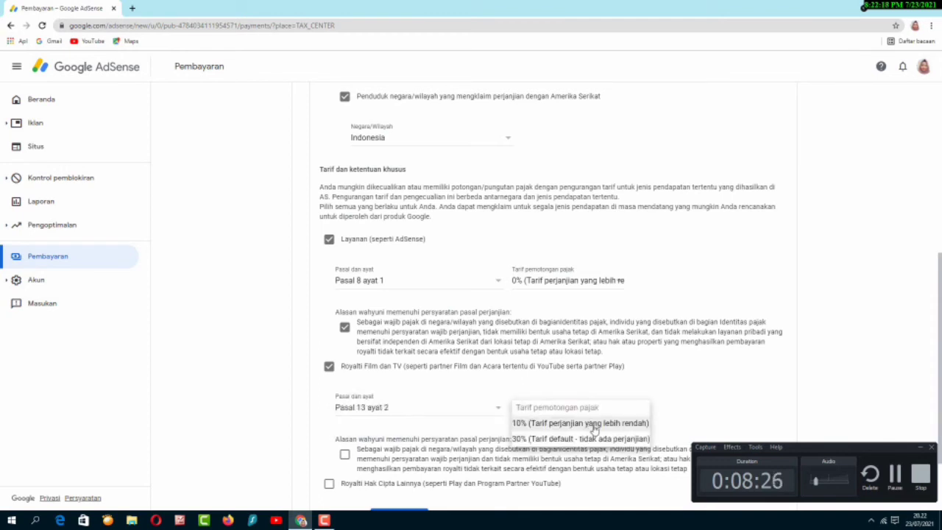
{"action": "left_click", "coordinate": [595, 429]}
{"action": "scroll", "coordinate": [938, 290], "scroll_direction": "down", "scroll_amount": 2}
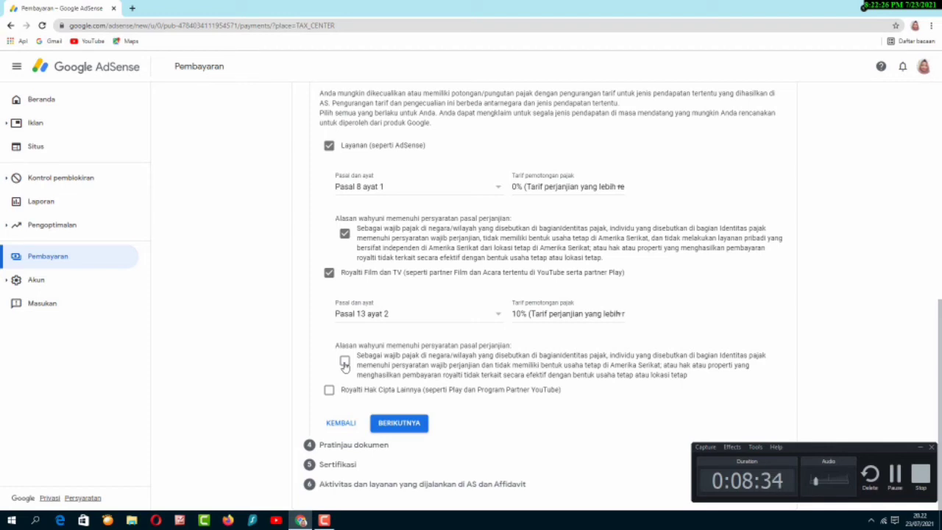
{"action": "left_click", "coordinate": [345, 364]}
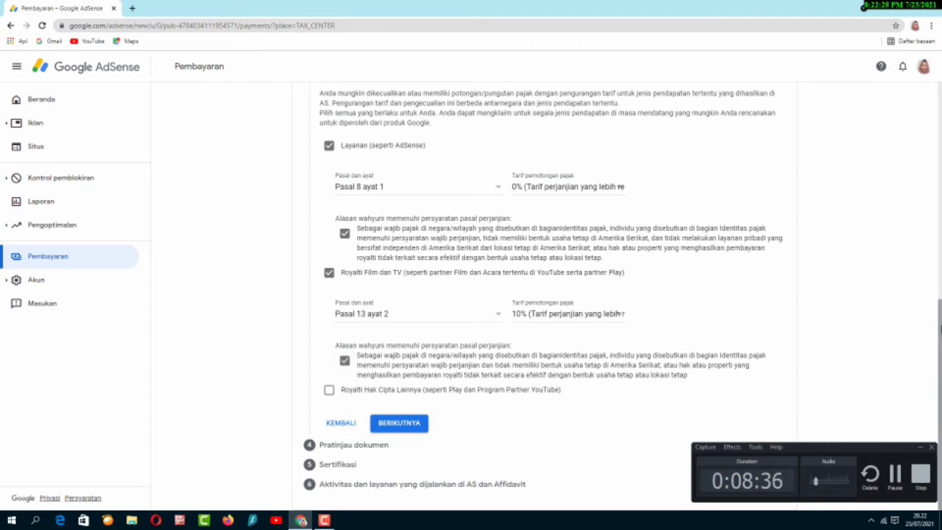
- Claim a 10% rate for other copyright royalties under Pasal 13 ayat 2 and save
{"action": "left_click", "coordinate": [329, 390]}
{"action": "left_click", "coordinate": [499, 432]}
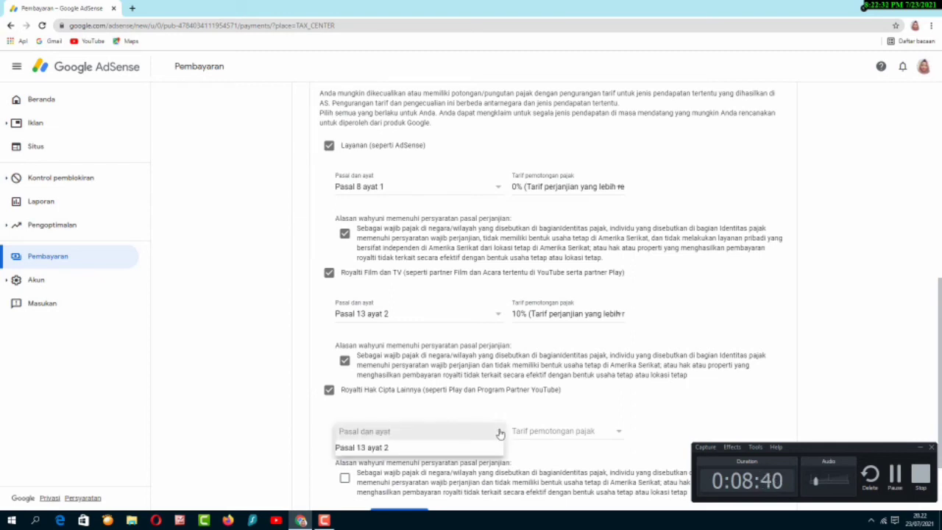
{"action": "left_click", "coordinate": [486, 447]}
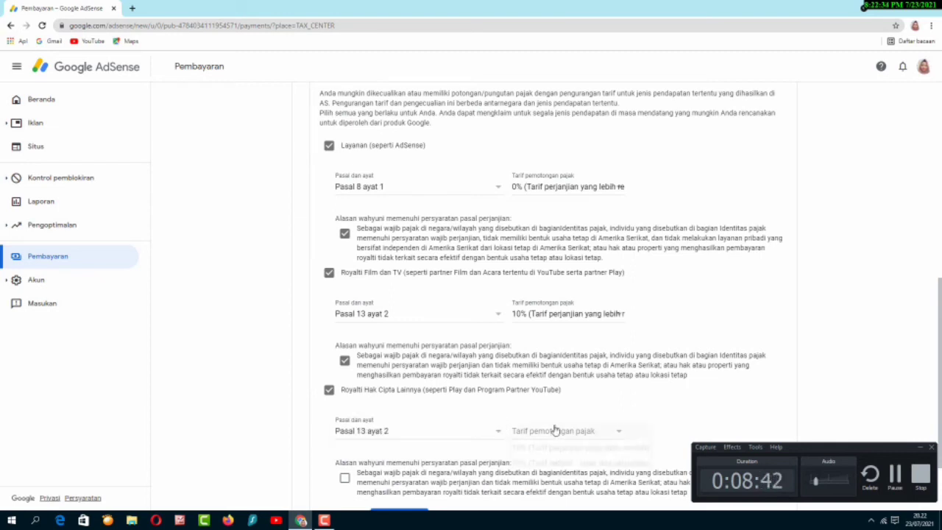
{"action": "left_click", "coordinate": [553, 433]}
{"action": "left_click", "coordinate": [557, 448]}
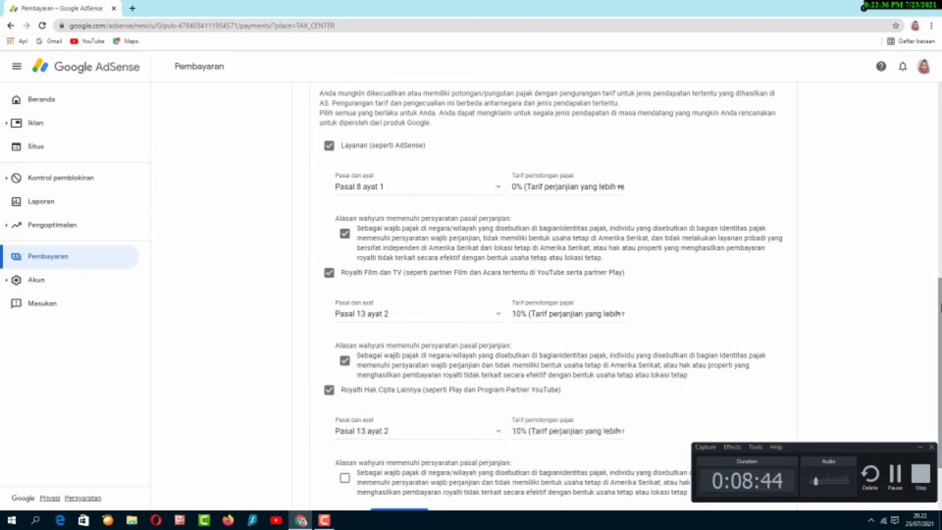
{"action": "scroll", "coordinate": [709, 311], "scroll_direction": "down", "scroll_amount": 2}
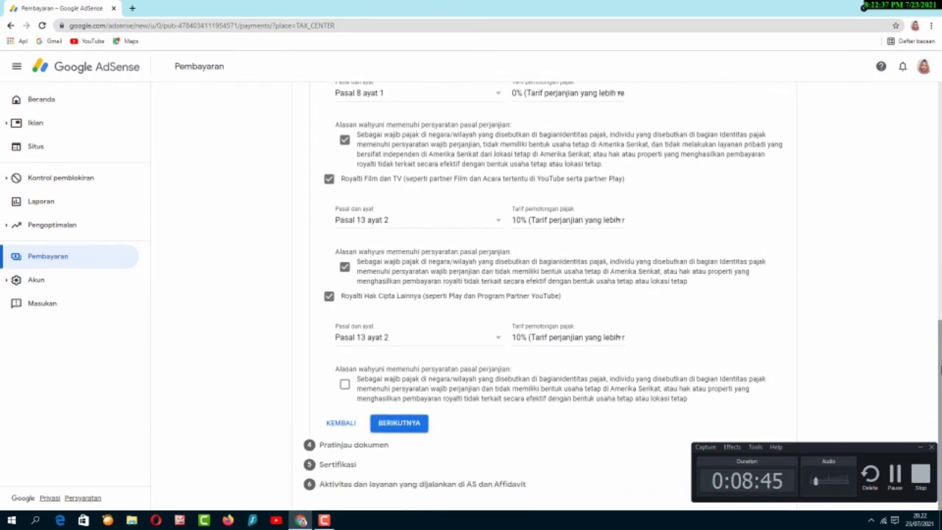
{"action": "left_click", "coordinate": [345, 386]}
{"action": "left_click", "coordinate": [896, 475]}
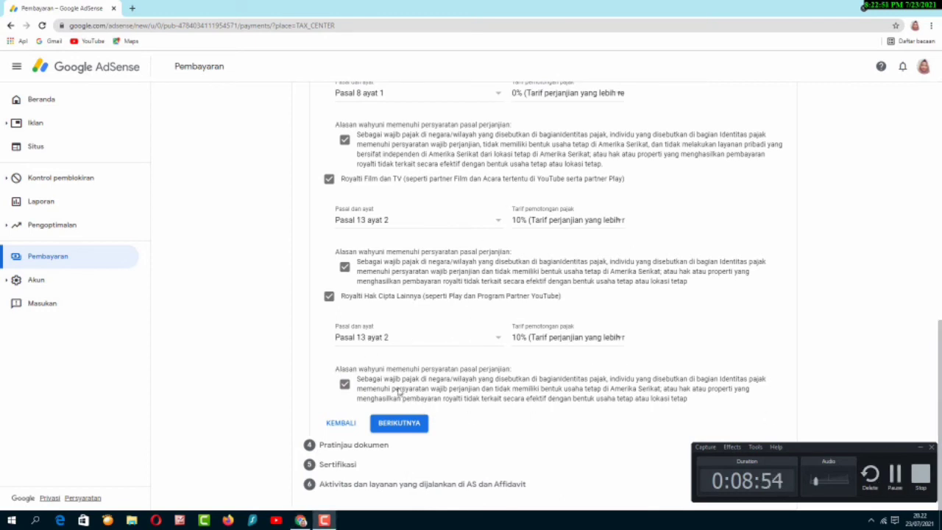
{"action": "left_click", "coordinate": [401, 425]}
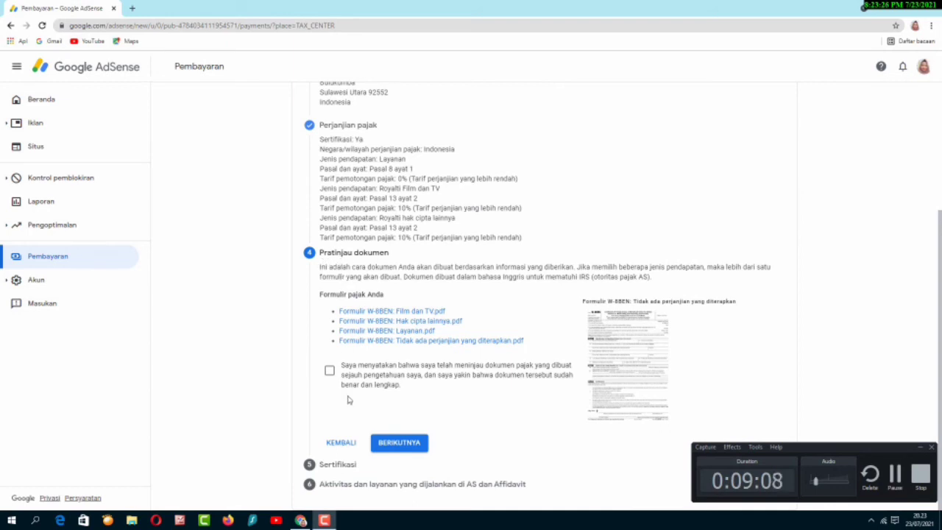
- Tick the declaration that the four W-8BEN documents are correct and complete
{"action": "left_click", "coordinate": [330, 373]}
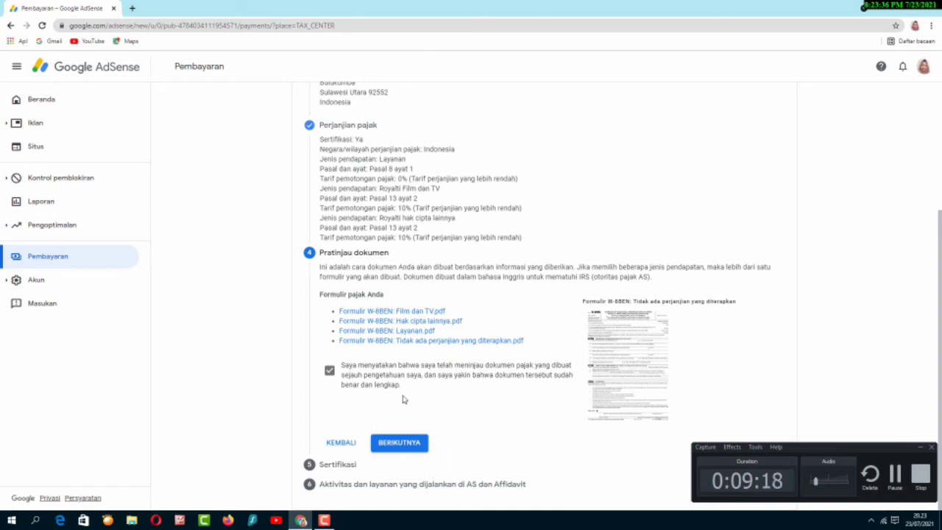
- Sign the certification with the full legal name and confirm signing for oneself (Ya)
{"action": "left_click", "coordinate": [403, 449]}
{"action": "scroll", "coordinate": [941, 305], "scroll_direction": "down", "scroll_amount": 2}
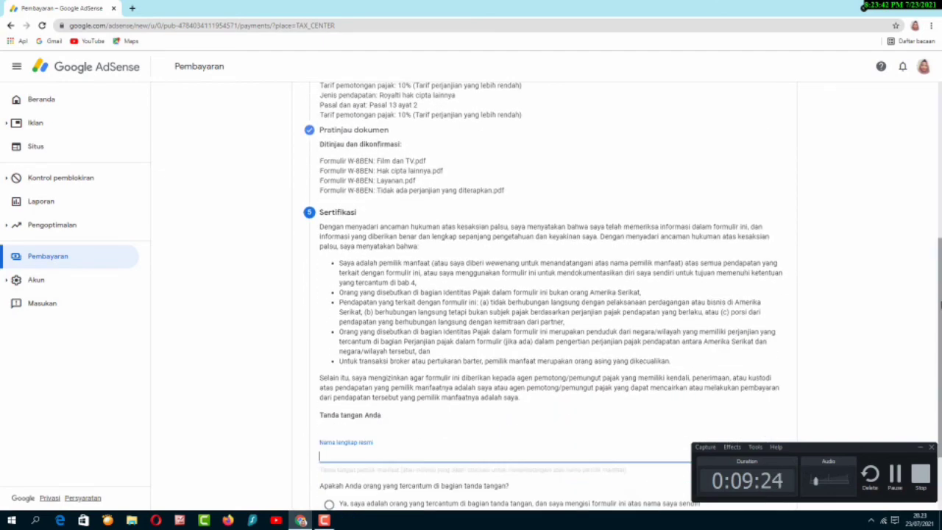
{"action": "scroll", "coordinate": [940, 305], "scroll_direction": "down", "scroll_amount": 2}
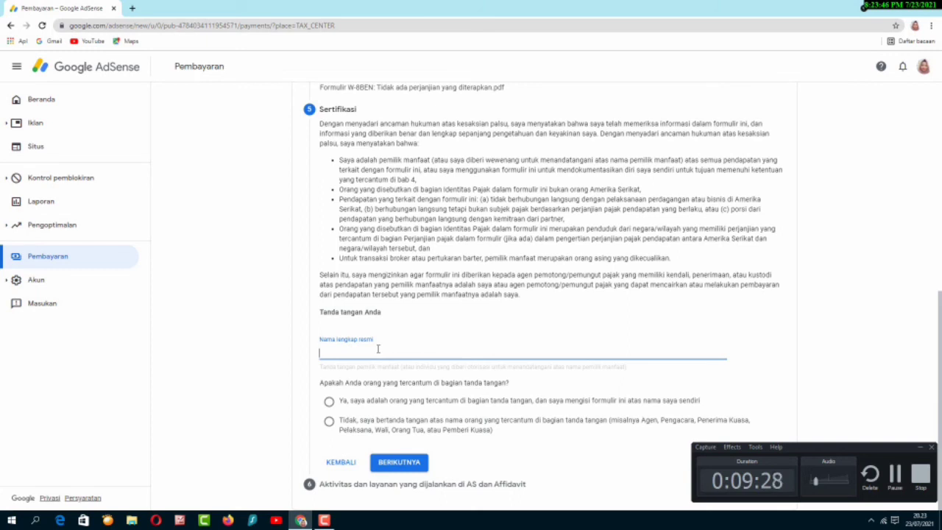
{"action": "type", "text": "W"}
{"action": "type", "text": "ahyu"}
{"action": "type", "text": "ri"}
{"action": "left_click", "coordinate": [339, 407]}
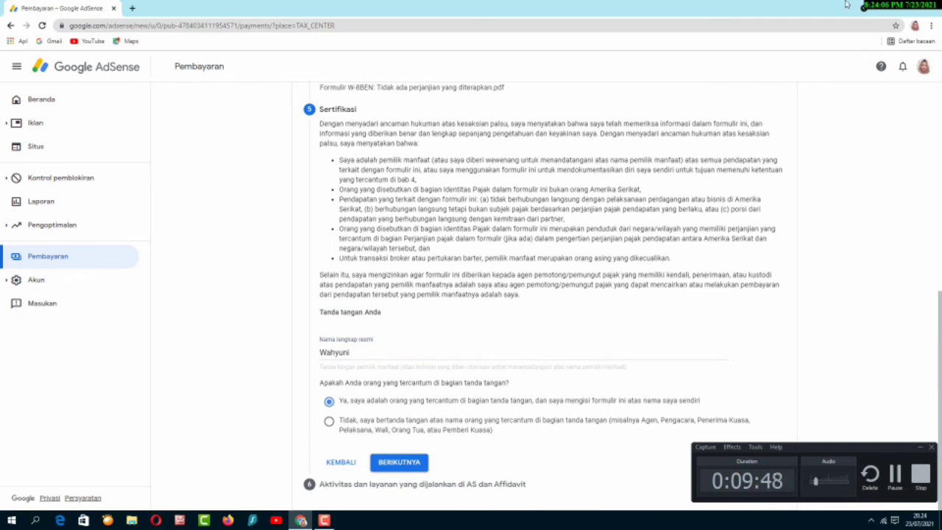
{"action": "left_click", "coordinate": [401, 464]}
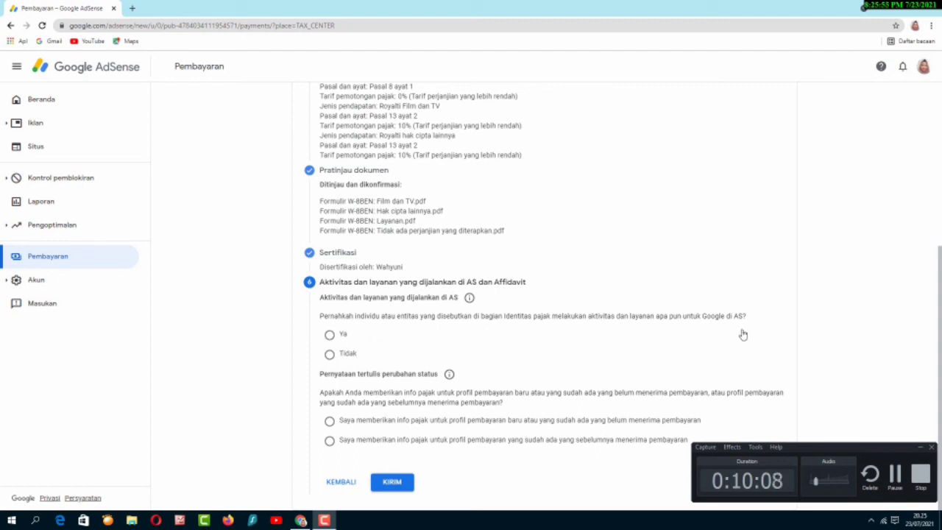
- Declare no US activities, affirm services are performed outside the US, and submit with KIRIM
{"action": "left_click", "coordinate": [361, 358]}
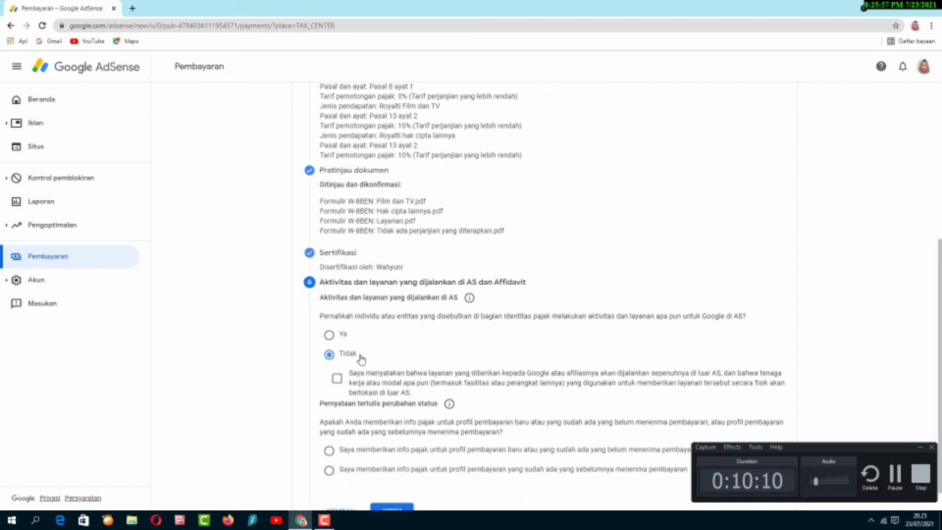
{"action": "left_click", "coordinate": [336, 381]}
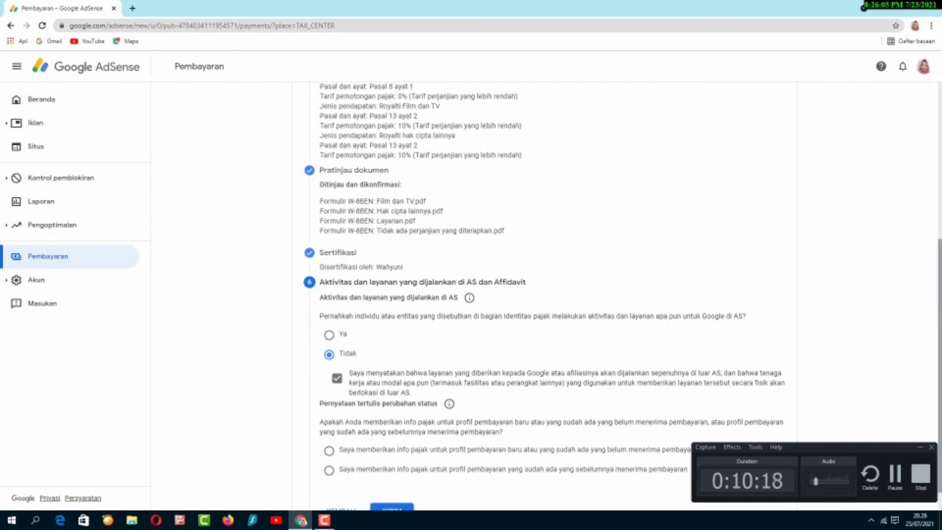
{"action": "scroll", "coordinate": [940, 348], "scroll_direction": "down", "scroll_amount": 1}
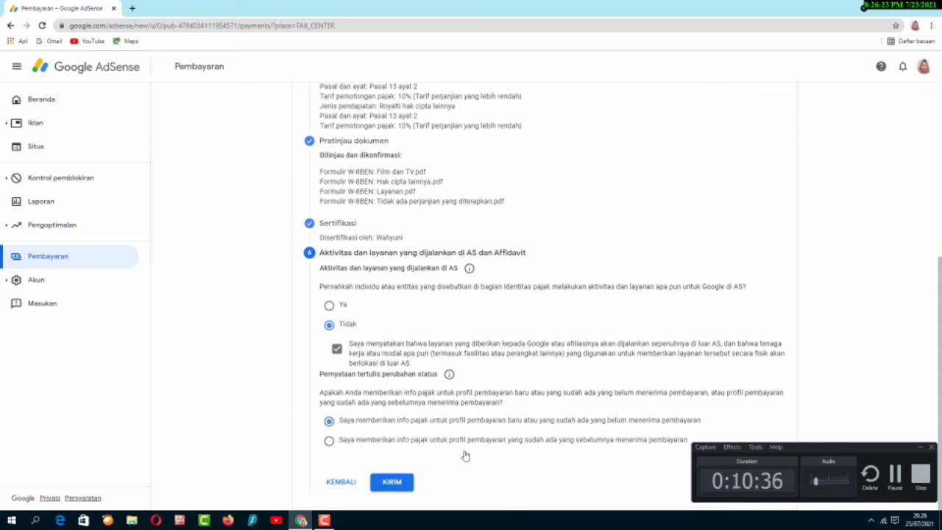
{"action": "left_click", "coordinate": [392, 483]}
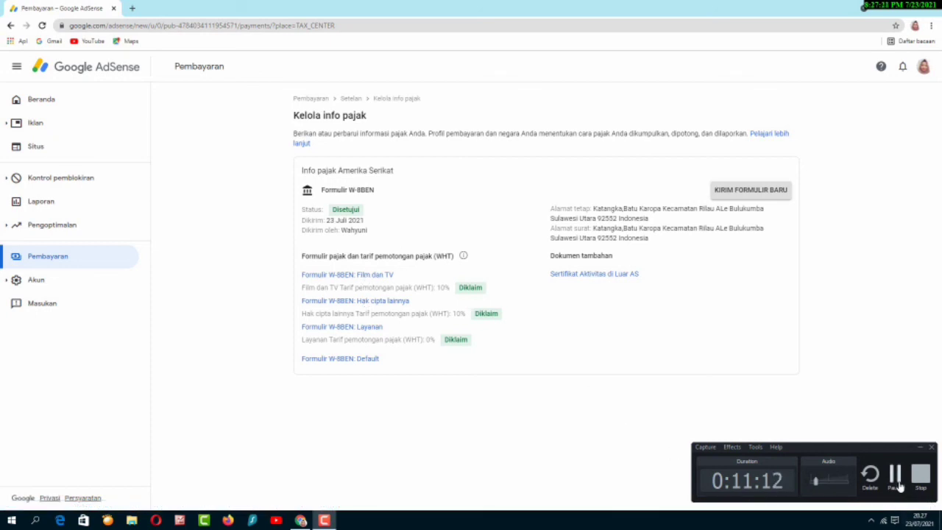
- After confirming the W-8BEN shows Disetujui, go to the Gmail inbox
{"action": "left_click", "coordinate": [898, 486]}
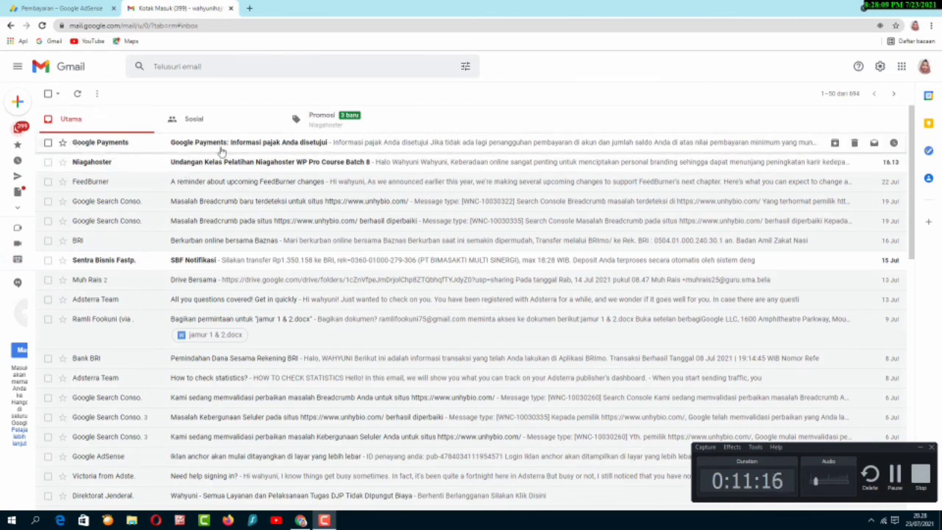
- Open the Google Payments email 'Informasi pajak Anda disetujui'
{"action": "left_click", "coordinate": [251, 148]}
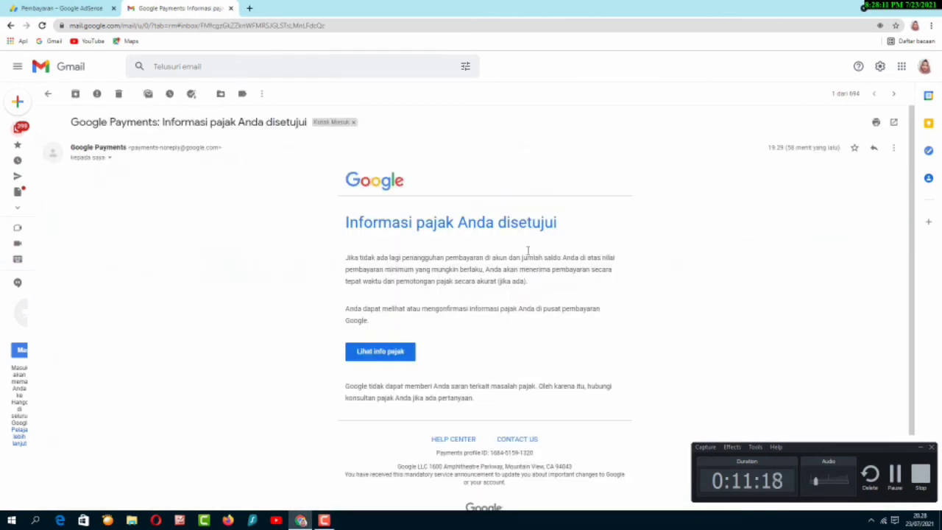